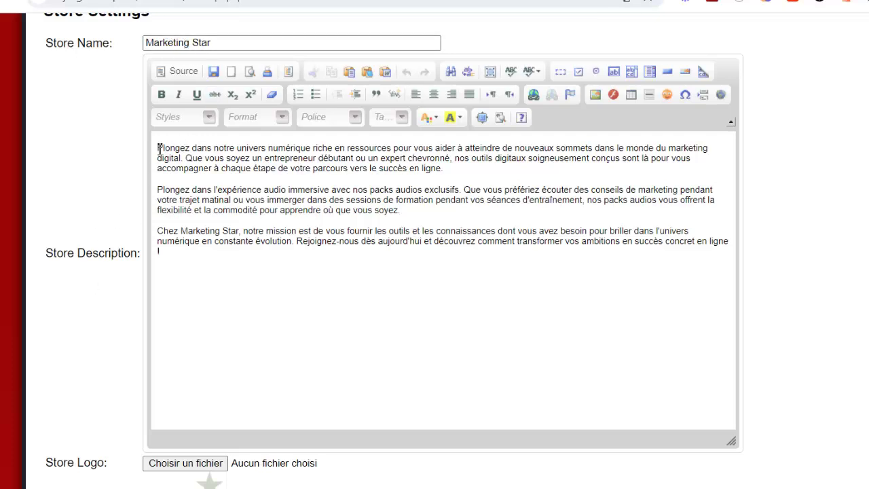
Review the Store Settings page: description, logo, store color, support email, support URL and store images
{"action": "left_click_drag", "start_coordinate": [159, 148], "coordinate": [223, 274]}
{"action": "left_click", "coordinate": [239, 276]}
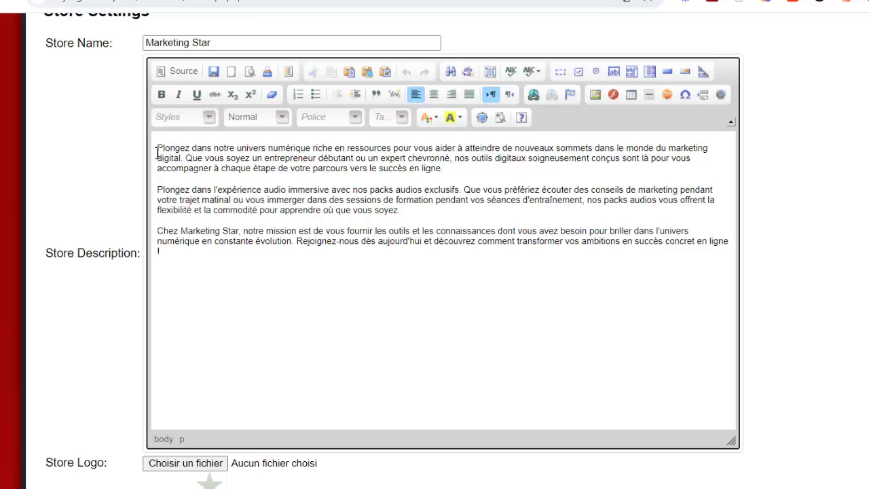
{"action": "scroll", "coordinate": [175, 263], "scroll_direction": "down", "scroll_amount": 5}
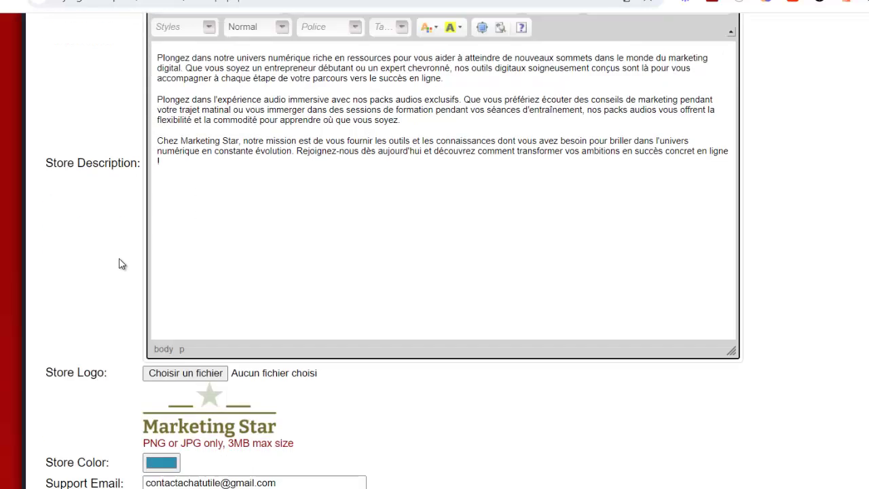
{"action": "scroll", "coordinate": [217, 199], "scroll_direction": "down", "scroll_amount": 1}
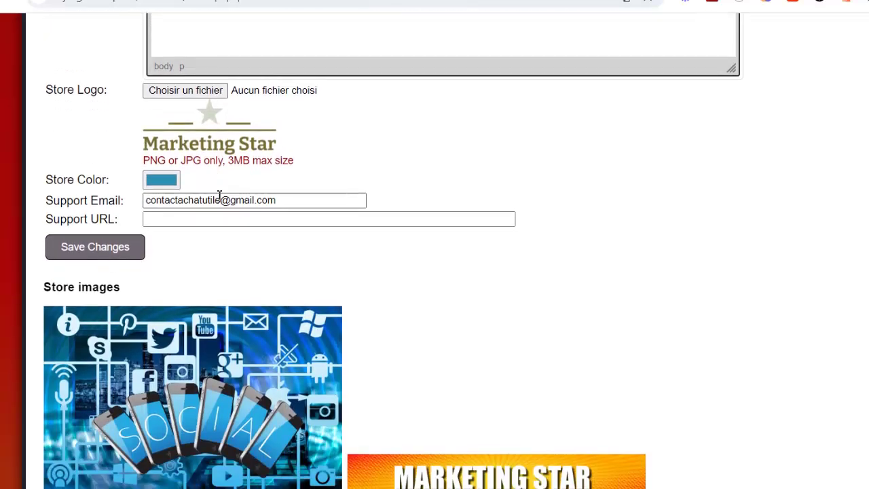
{"action": "scroll", "coordinate": [203, 194], "scroll_direction": "up", "scroll_amount": 1}
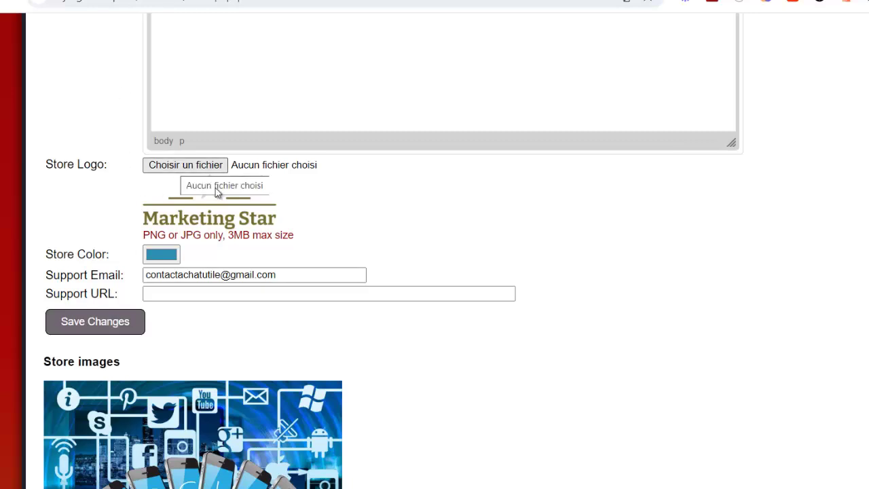
{"action": "scroll", "coordinate": [232, 236], "scroll_direction": "down", "scroll_amount": 1}
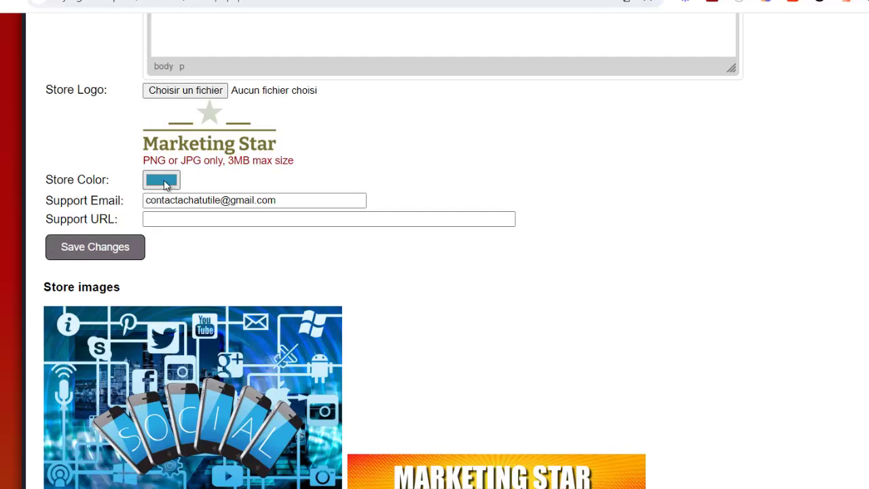
{"action": "scroll", "coordinate": [163, 190], "scroll_direction": "up", "scroll_amount": 1}
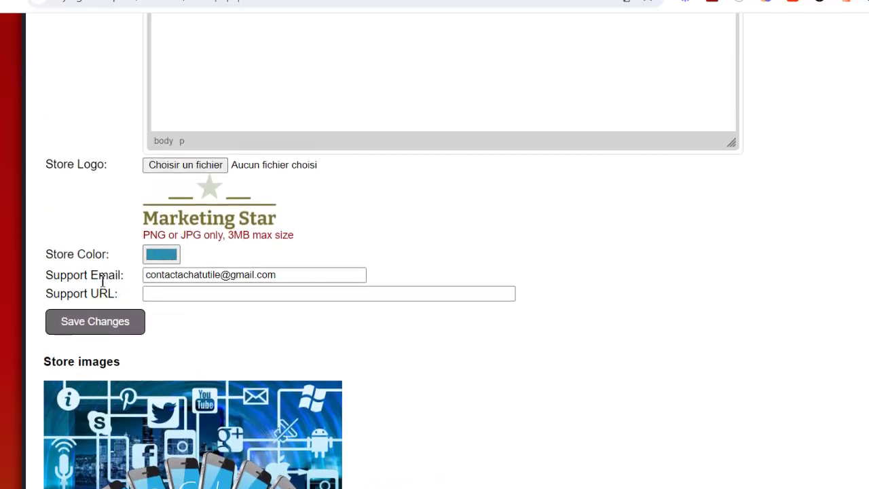
{"action": "left_click_drag", "start_coordinate": [103, 280], "coordinate": [170, 233]}
{"action": "scroll", "coordinate": [75, 229], "scroll_direction": "down", "scroll_amount": 1}
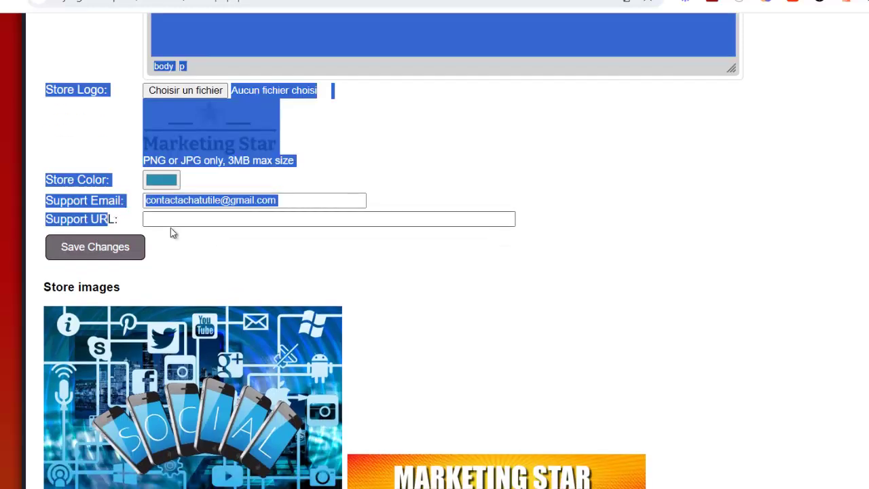
{"action": "left_click", "coordinate": [159, 223]}
{"action": "scroll", "coordinate": [203, 270], "scroll_direction": "down", "scroll_amount": 2}
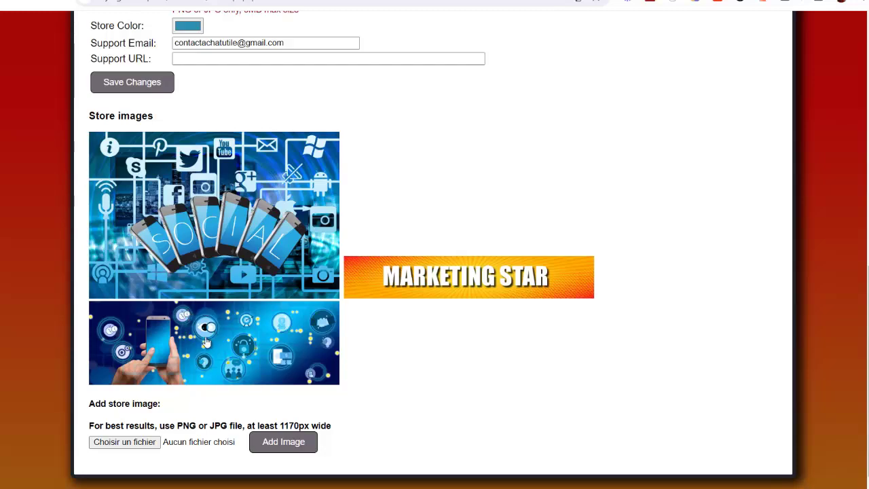
Switch to Pixabay and browse the marketing image results for pictures suited to the store
{"action": "key", "text": "ctrl+Tab"}
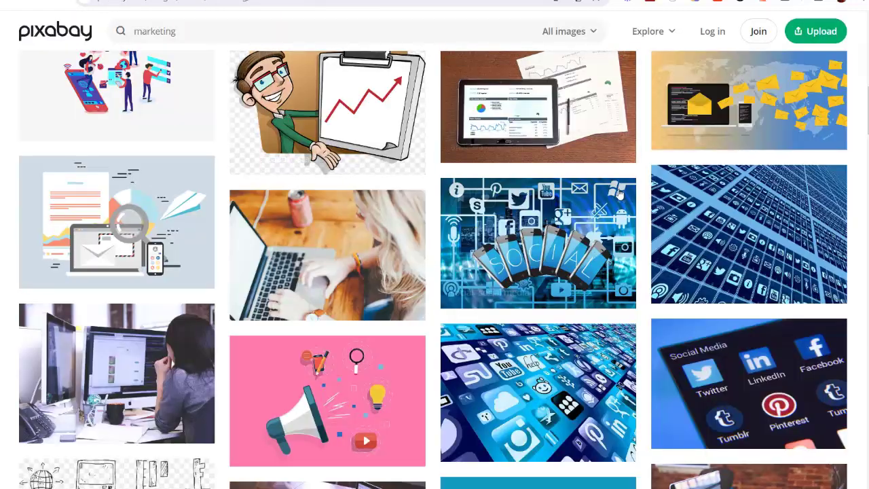
{"action": "scroll", "coordinate": [642, 194], "scroll_direction": "down", "scroll_amount": 2}
{"action": "scroll", "coordinate": [631, 197], "scroll_direction": "up", "scroll_amount": 4}
{"action": "scroll", "coordinate": [632, 197], "scroll_direction": "down", "scroll_amount": 4}
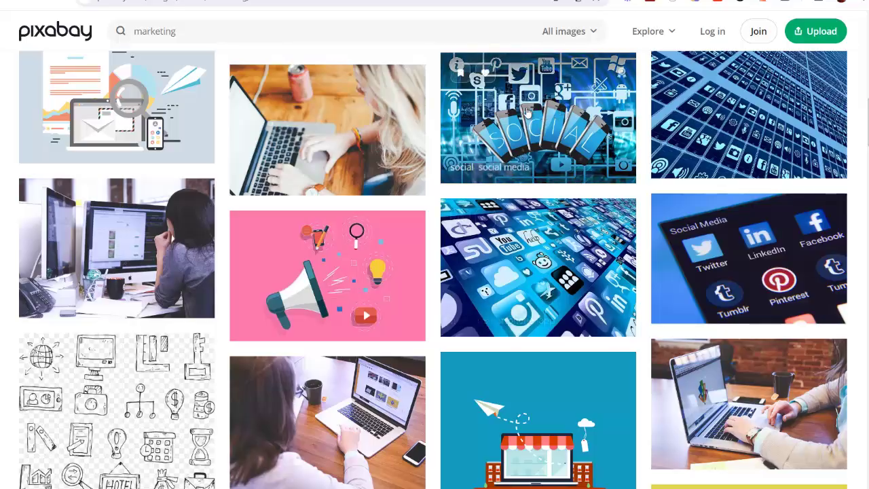
{"action": "scroll", "coordinate": [519, 169], "scroll_direction": "down", "scroll_amount": 9}
{"action": "scroll", "coordinate": [469, 189], "scroll_direction": "down", "scroll_amount": 20}
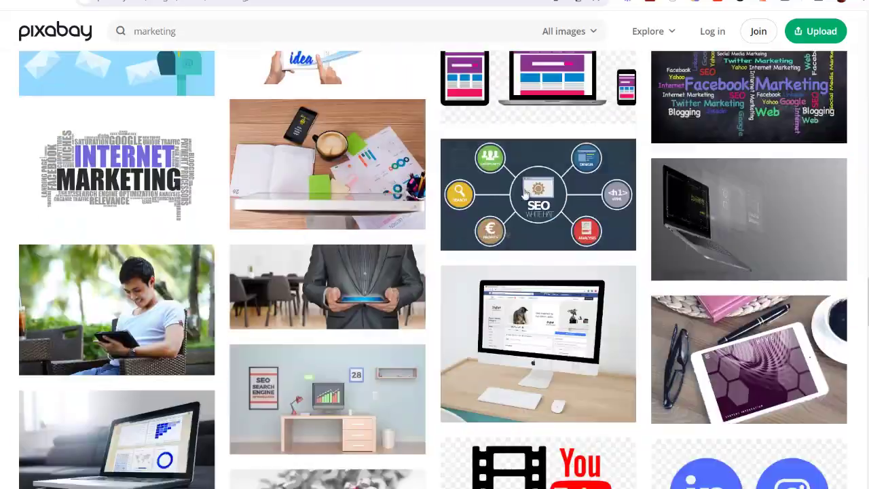
{"action": "scroll", "coordinate": [560, 204], "scroll_direction": "up", "scroll_amount": 5}
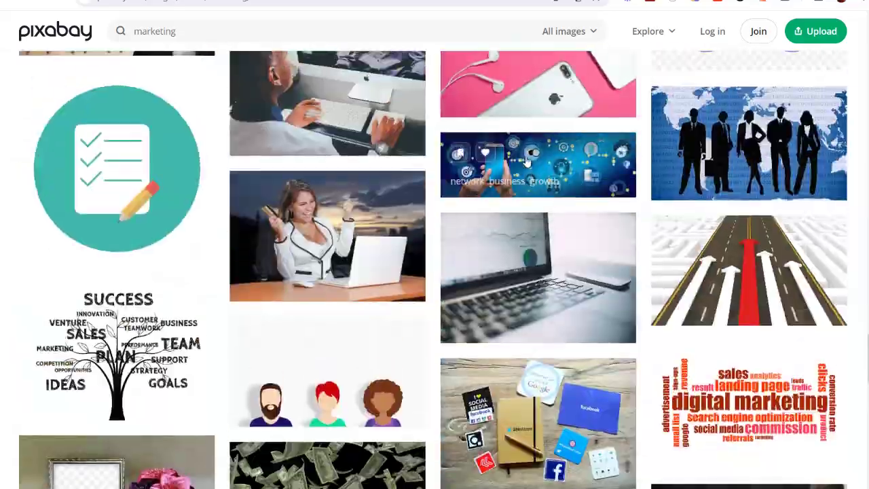
Return to the store settings page, check the settings and store images, and save the changes
{"action": "key", "text": "ctrl+shift+Tab"}
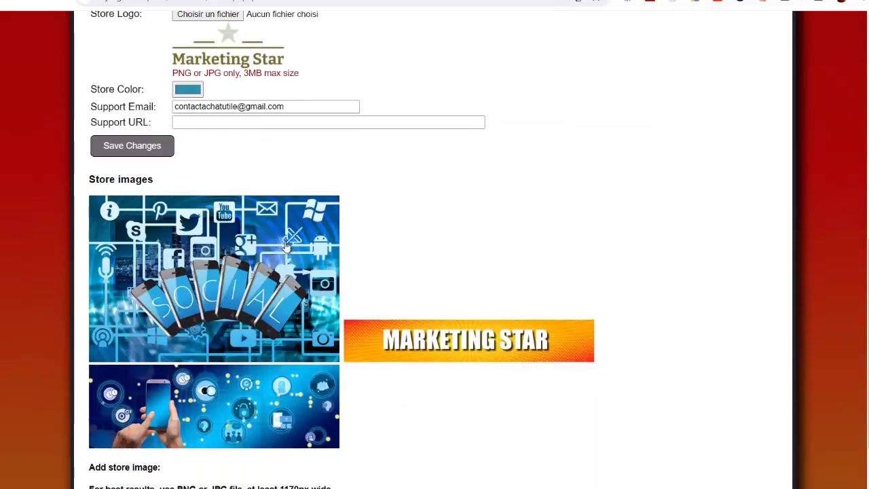
{"action": "scroll", "coordinate": [272, 319], "scroll_direction": "up", "scroll_amount": 1}
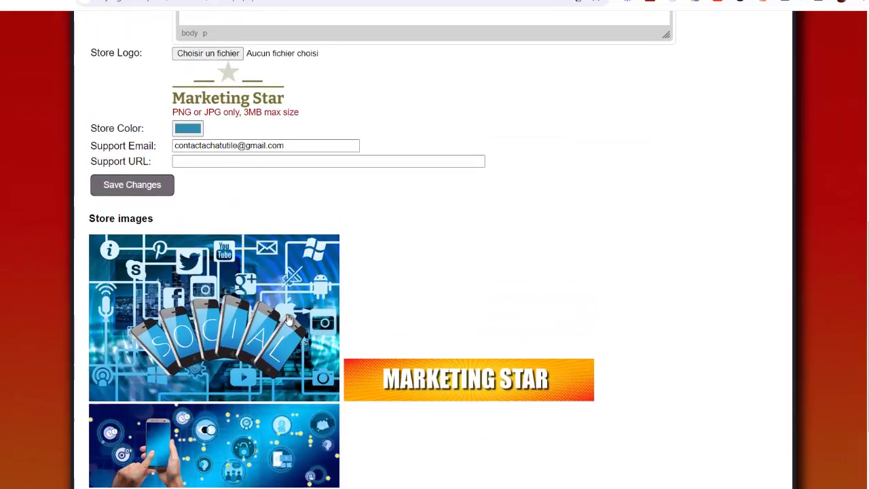
{"action": "scroll", "coordinate": [367, 208], "scroll_direction": "down", "scroll_amount": 1}
{"action": "scroll", "coordinate": [380, 237], "scroll_direction": "up", "scroll_amount": 10}
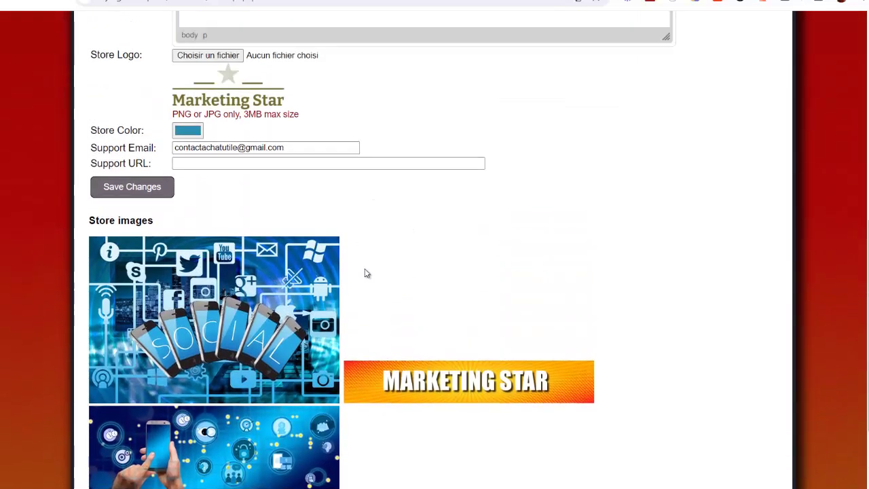
{"action": "scroll", "coordinate": [131, 252], "scroll_direction": "down", "scroll_amount": 10}
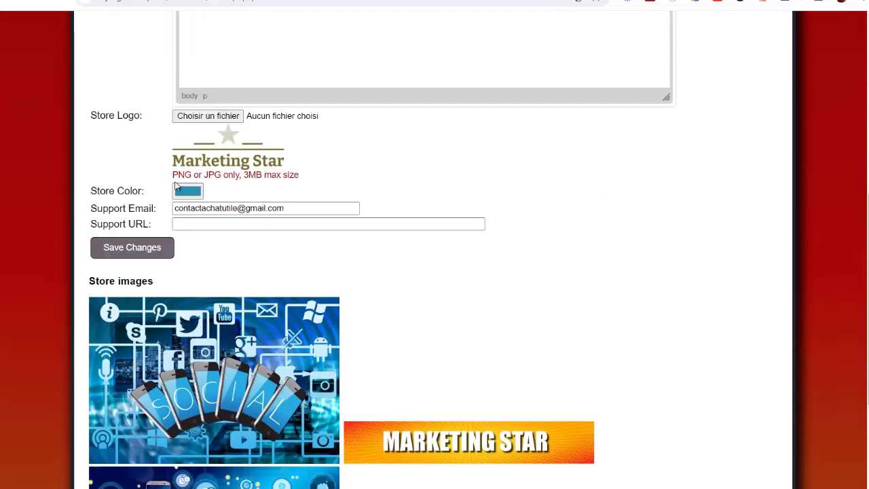
{"action": "scroll", "coordinate": [217, 204], "scroll_direction": "down", "scroll_amount": 2}
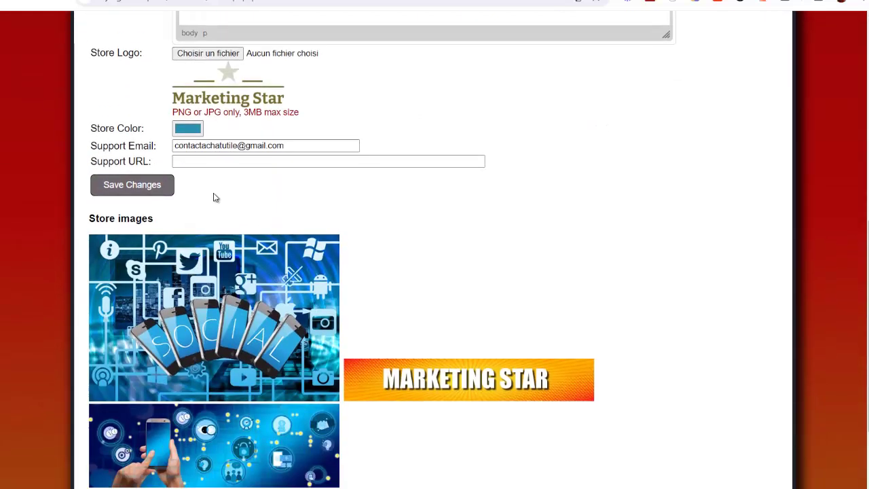
{"action": "left_click", "coordinate": [135, 190]}
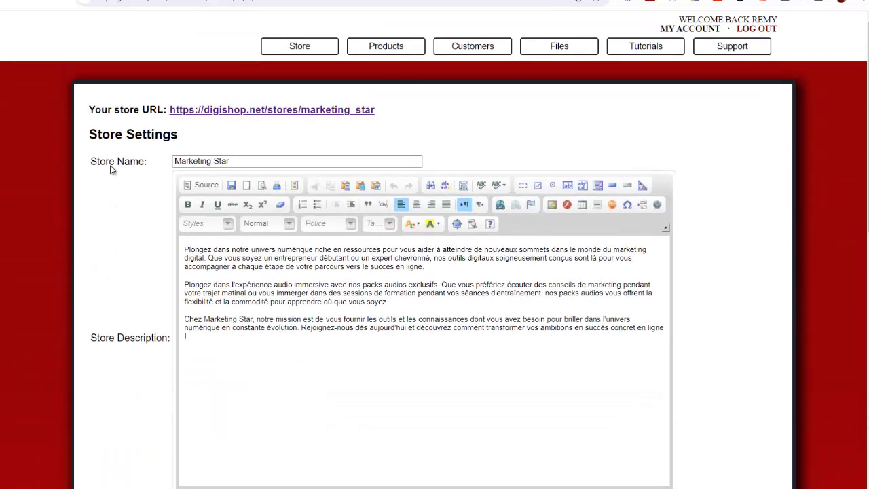
Start a new upload in the store's files and name it "Devenir Riche En 42 Jours (Ebook)"
{"action": "left_click", "coordinate": [566, 48]}
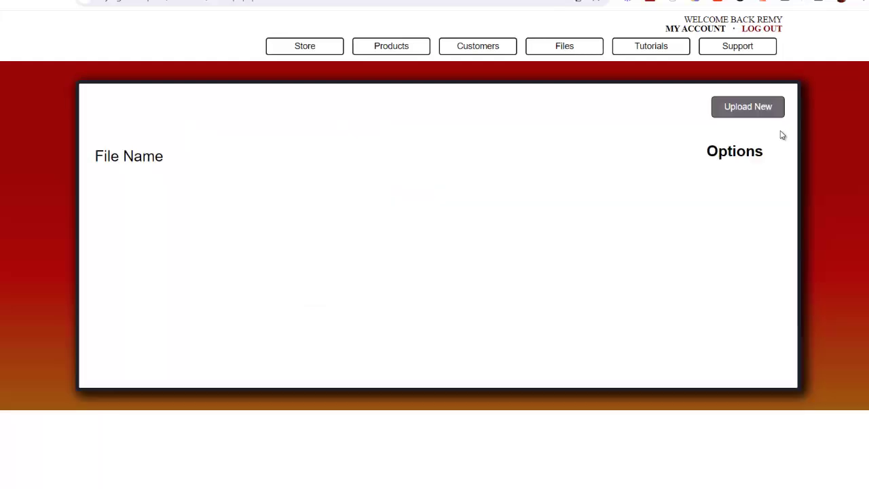
{"action": "left_click", "coordinate": [744, 112]}
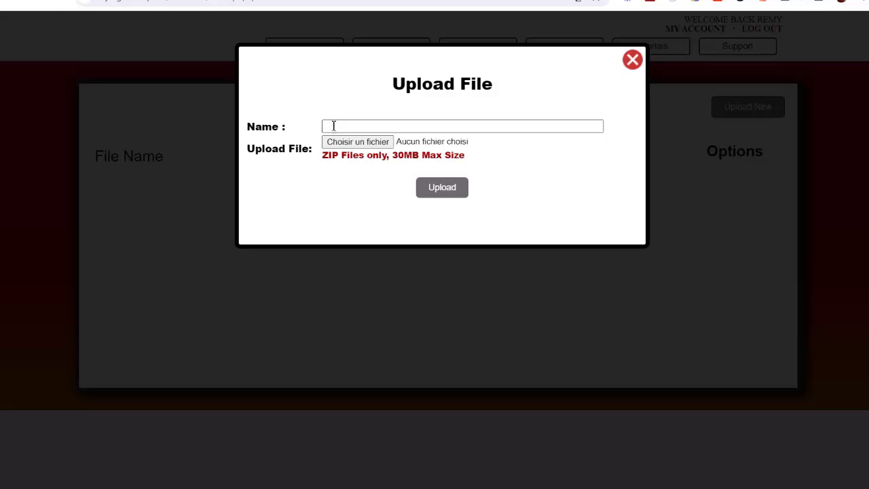
{"action": "left_click", "coordinate": [333, 125]}
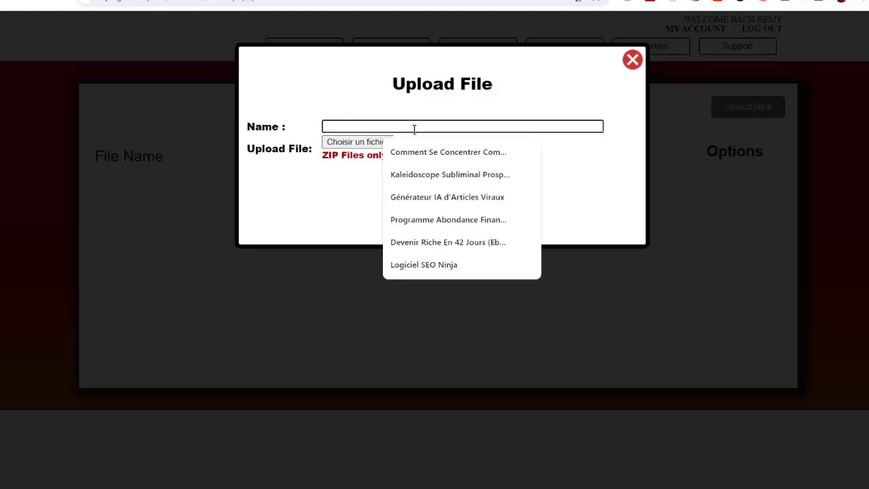
{"action": "left_click", "coordinate": [409, 243]}
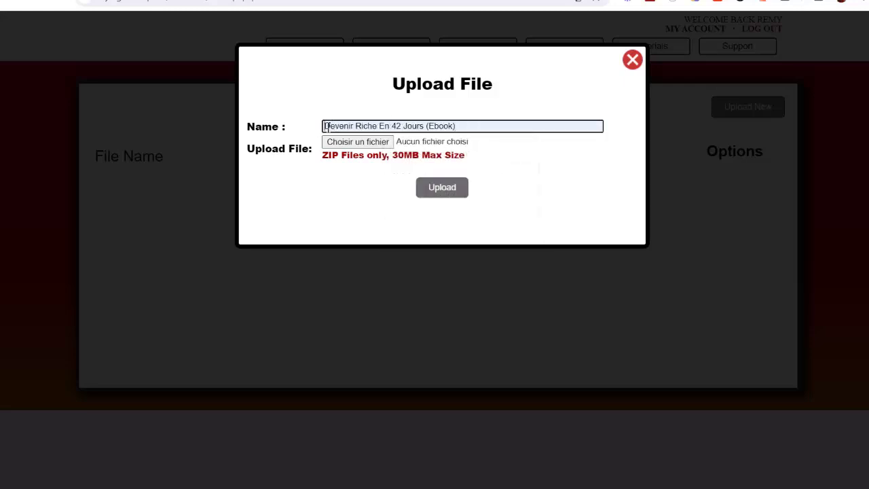
{"action": "left_click_drag", "start_coordinate": [327, 127], "coordinate": [474, 131]}
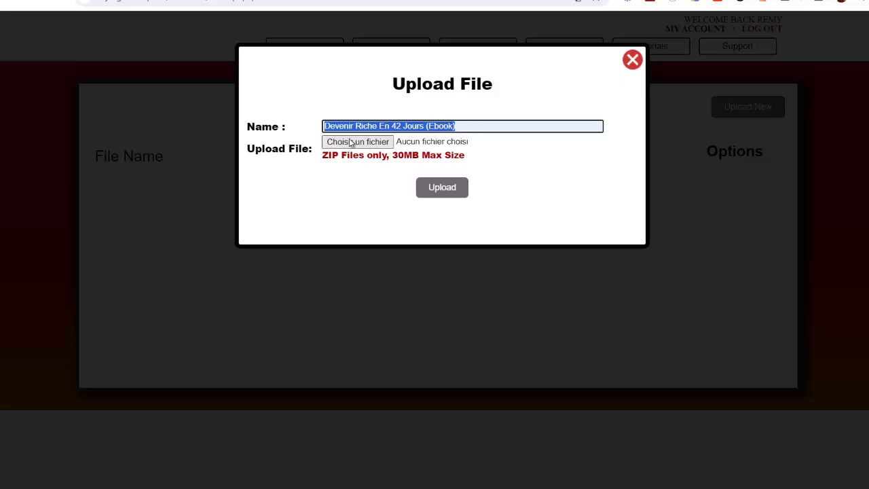
{"action": "left_click", "coordinate": [328, 125]}
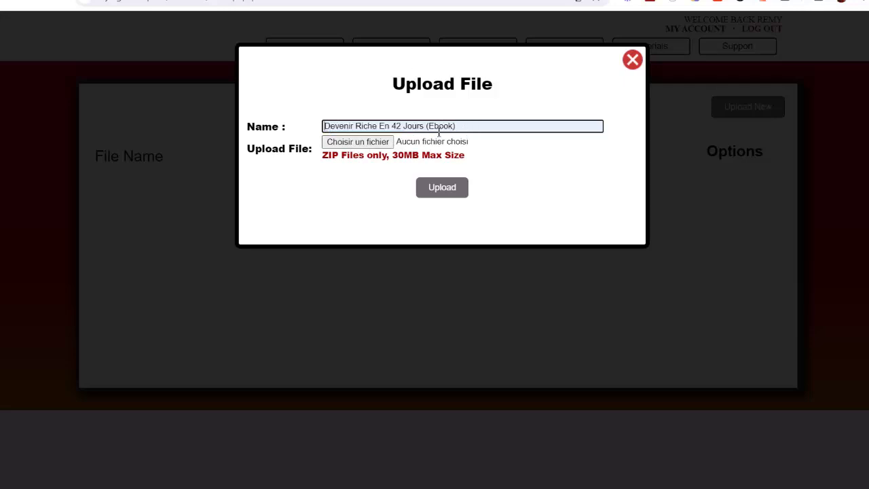
{"action": "left_click_drag", "start_coordinate": [474, 125], "coordinate": [310, 124]}
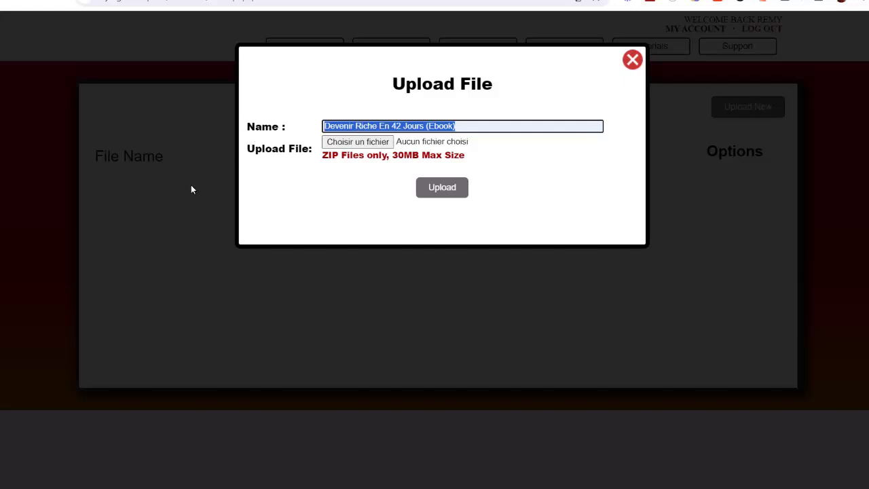
Attach Devenir_Riche_En_42_Jours.zip from the 1_Ebook_Devenir_Riche_En_42_Jours folder and upload it
{"action": "left_click", "coordinate": [347, 144]}
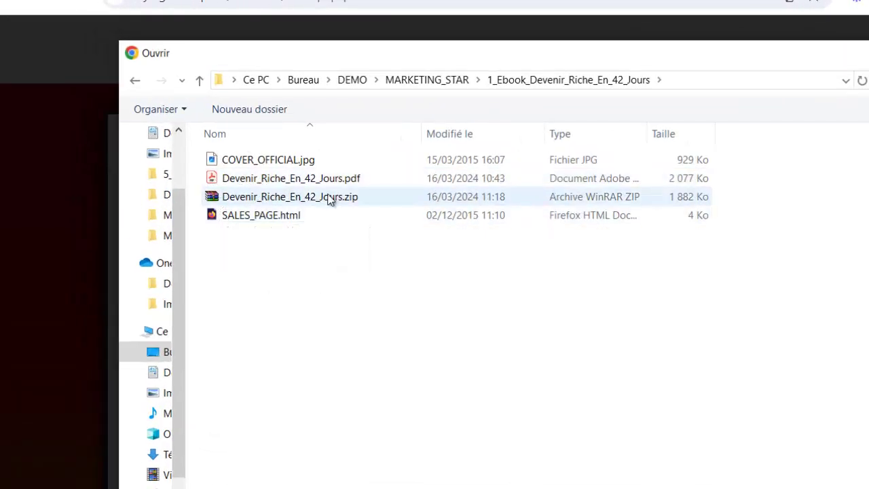
{"action": "left_click", "coordinate": [213, 197]}
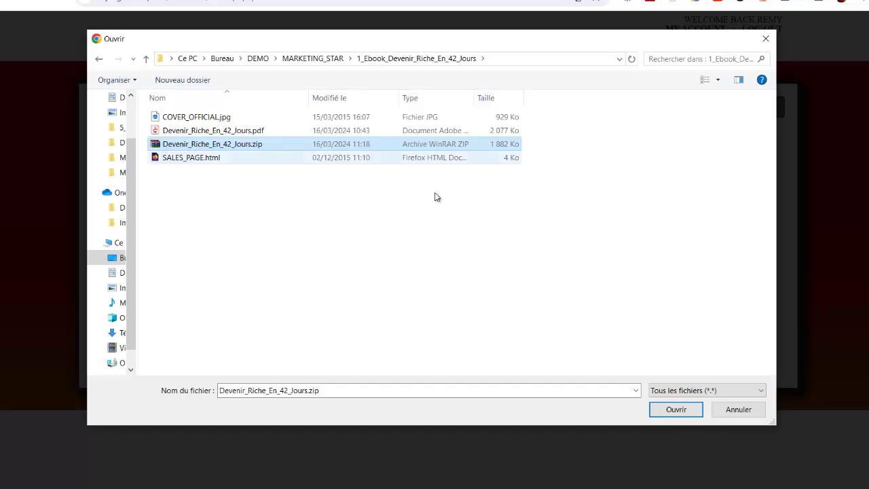
{"action": "left_click", "coordinate": [676, 413]}
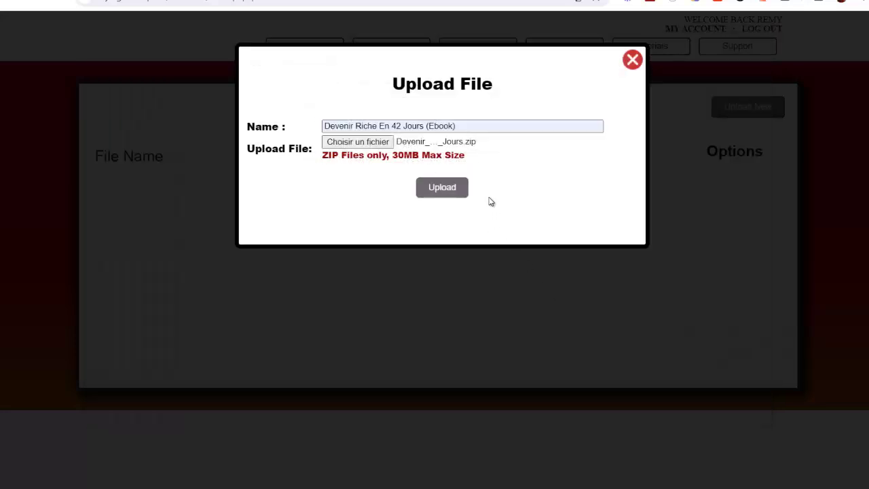
{"action": "left_click_drag", "start_coordinate": [391, 158], "coordinate": [467, 159]}
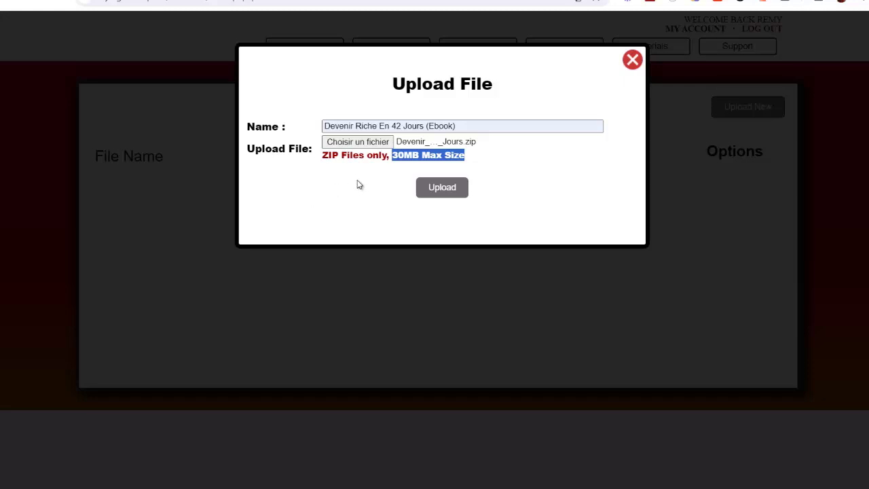
{"action": "left_click", "coordinate": [333, 178]}
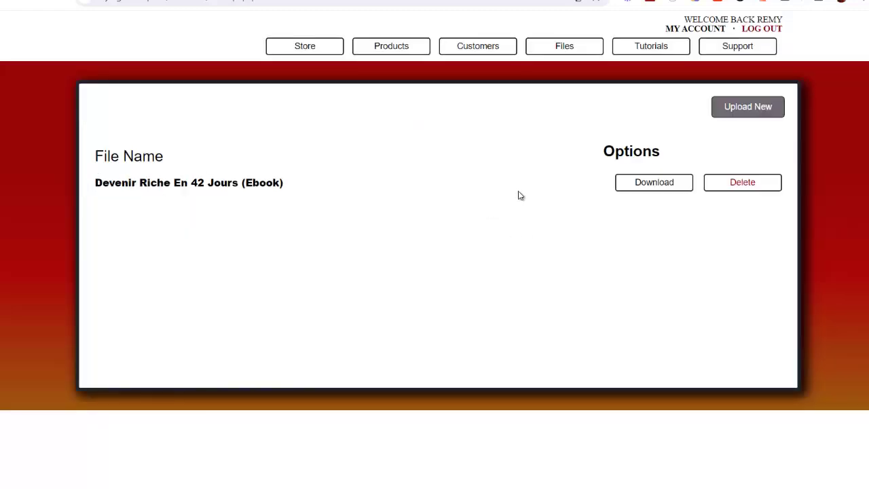
Upload Easy-SEO-Ninja-Software.zip from the 2_Logiciel_Easy_SEO_Ninja folder as a new store file named "Logiciel SEO Ninja"
{"action": "left_click", "coordinate": [756, 110]}
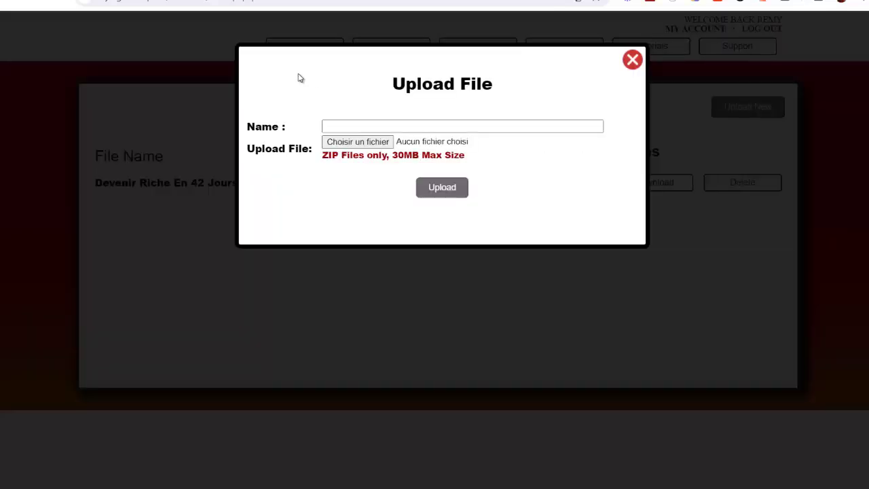
{"action": "left_click", "coordinate": [324, 126]}
{"action": "type", "text": "Logiciel SEO Ninja"}
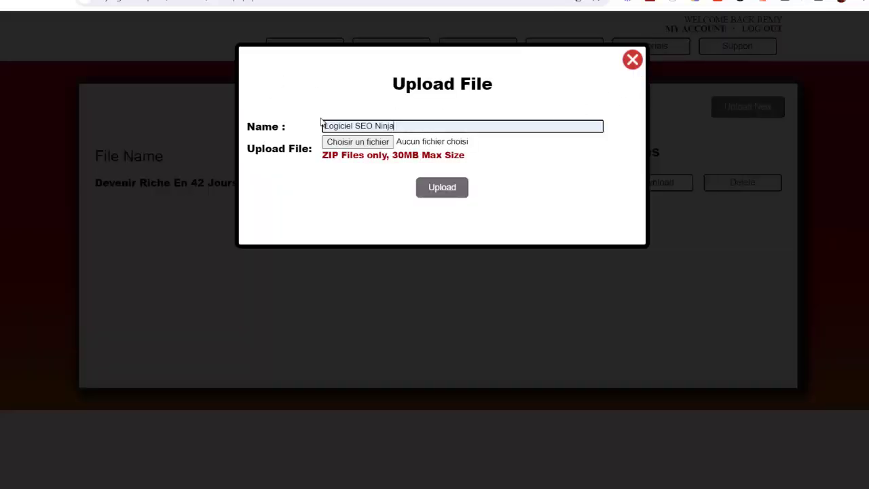
{"action": "left_click", "coordinate": [358, 143]}
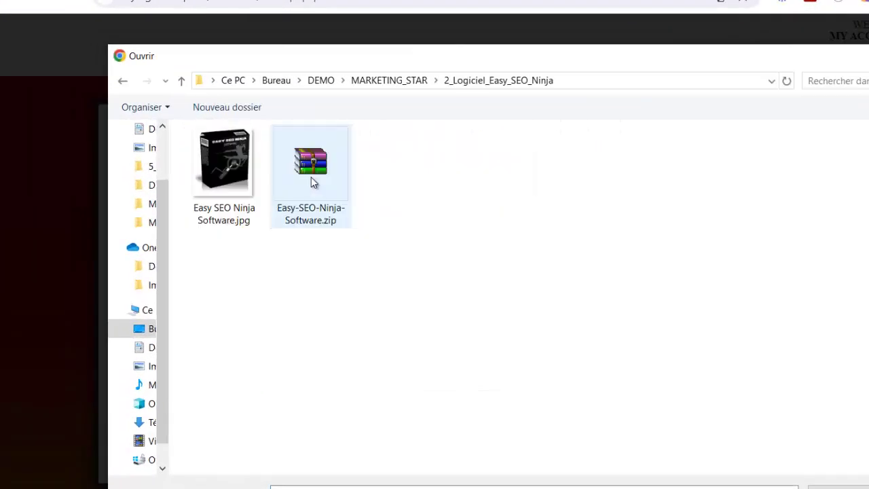
{"action": "left_click", "coordinate": [311, 176]}
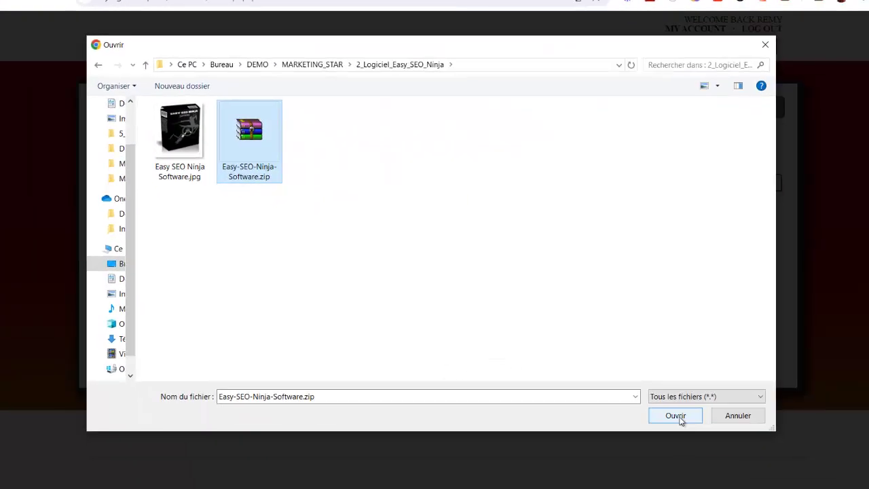
{"action": "left_click", "coordinate": [678, 414]}
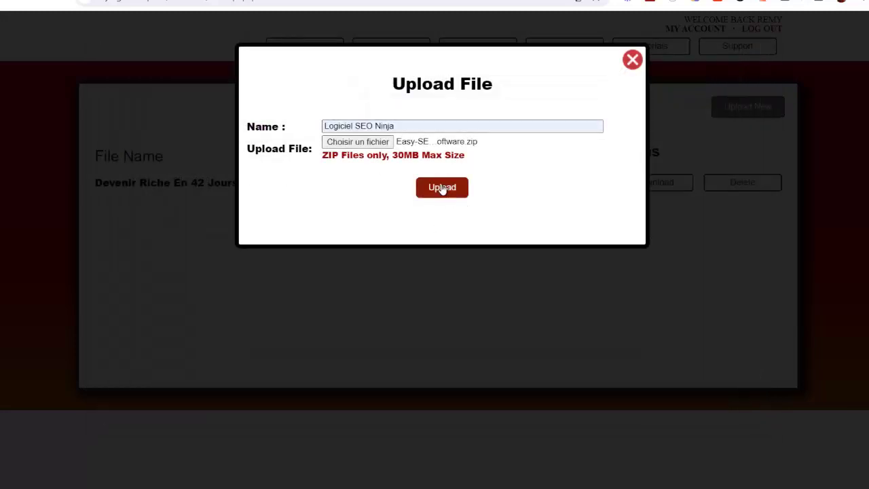
{"action": "left_click", "coordinate": [443, 190]}
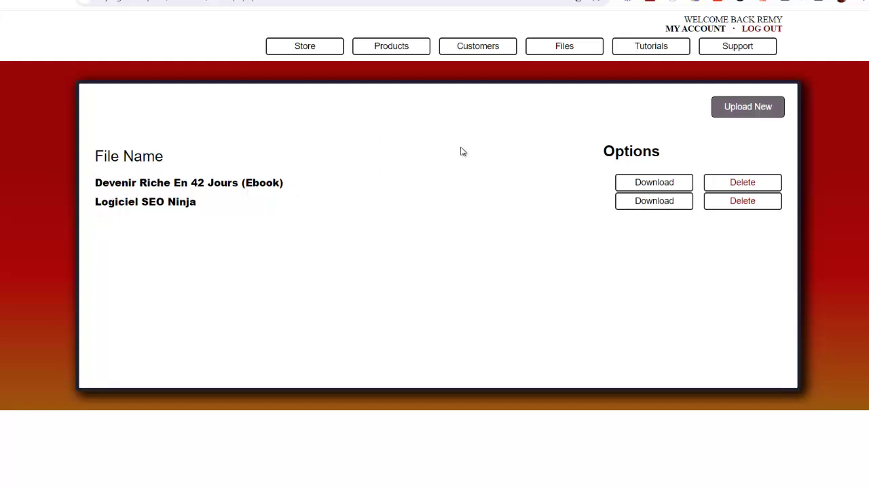
Create a new product named "Devenir Riche En 42 Jours" and continue to its edit form
{"action": "left_click", "coordinate": [393, 48]}
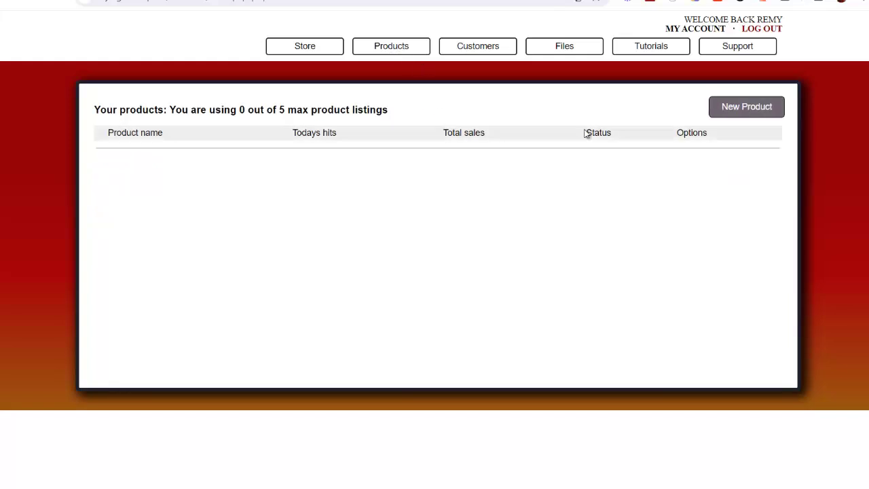
{"action": "left_click", "coordinate": [746, 110]}
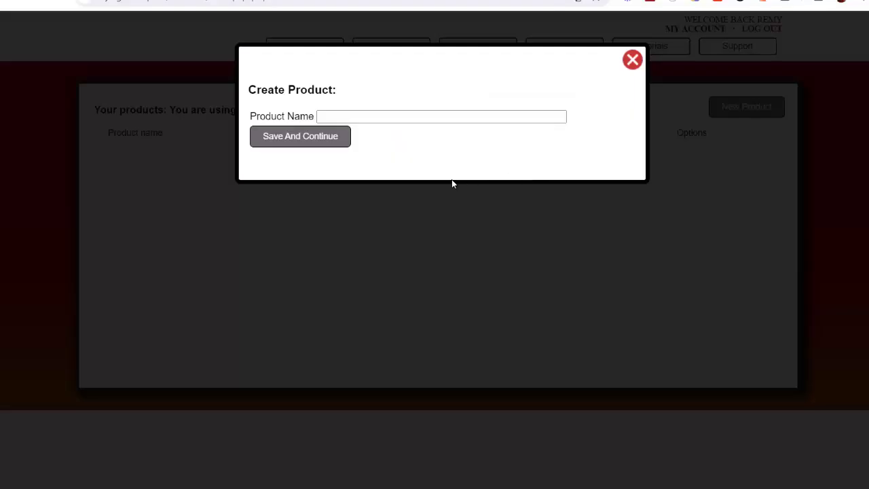
{"action": "left_click", "coordinate": [326, 115]}
{"action": "type", "text": "Devenir Riche En 42 Jours"}
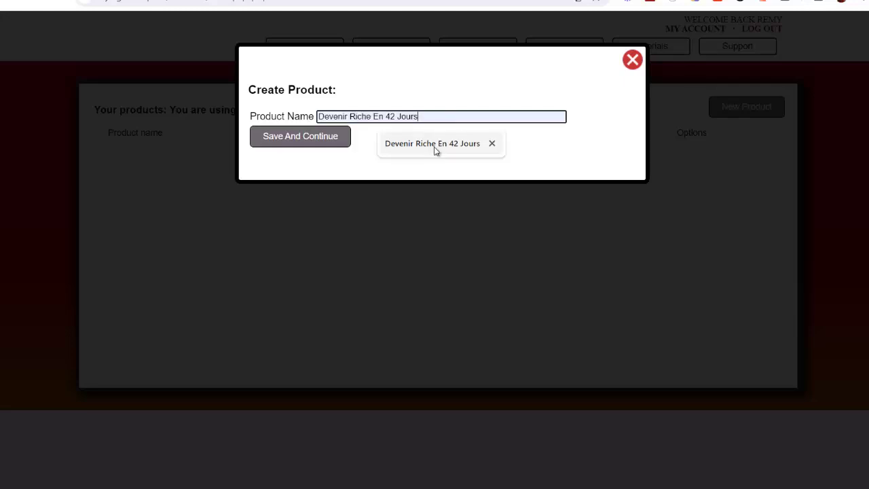
{"action": "left_click", "coordinate": [433, 148]}
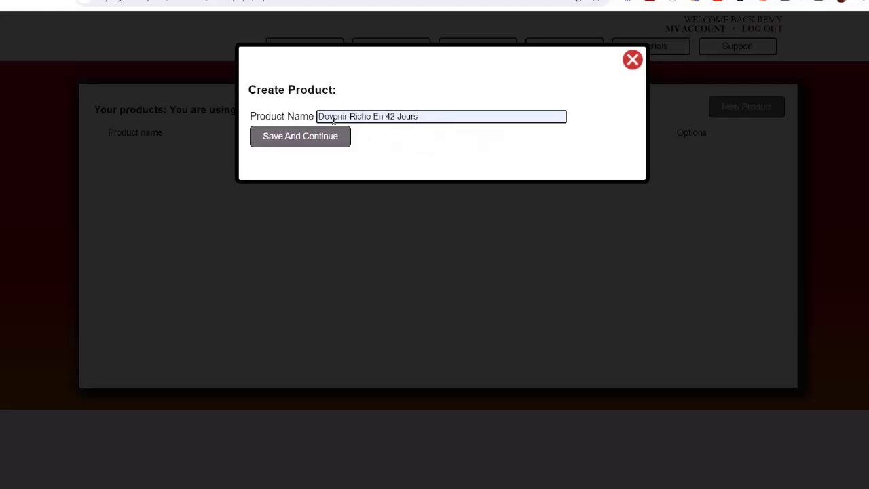
{"action": "left_click", "coordinate": [299, 143]}
Make the product active and set its product type to E-Book
{"action": "scroll", "coordinate": [109, 120], "scroll_direction": "down", "scroll_amount": 1}
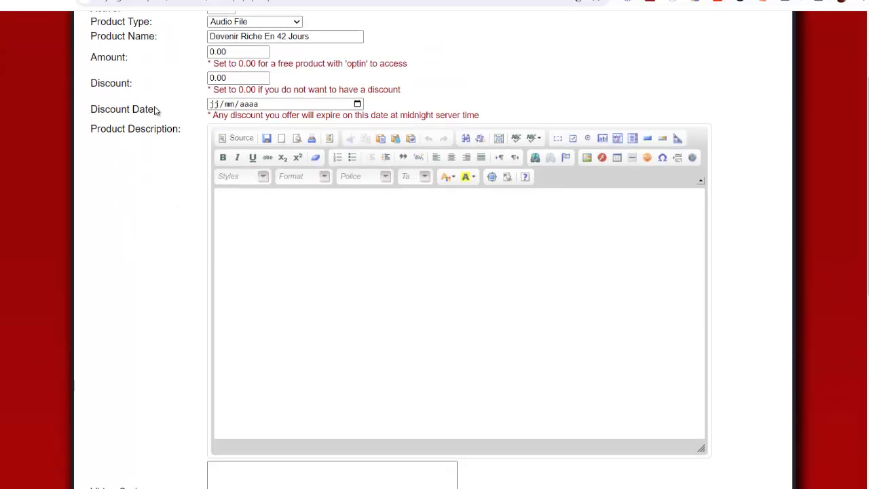
{"action": "scroll", "coordinate": [109, 120], "scroll_direction": "up", "scroll_amount": 1}
{"action": "scroll", "coordinate": [246, 74], "scroll_direction": "down", "scroll_amount": 1}
{"action": "left_click", "coordinate": [223, 71]}
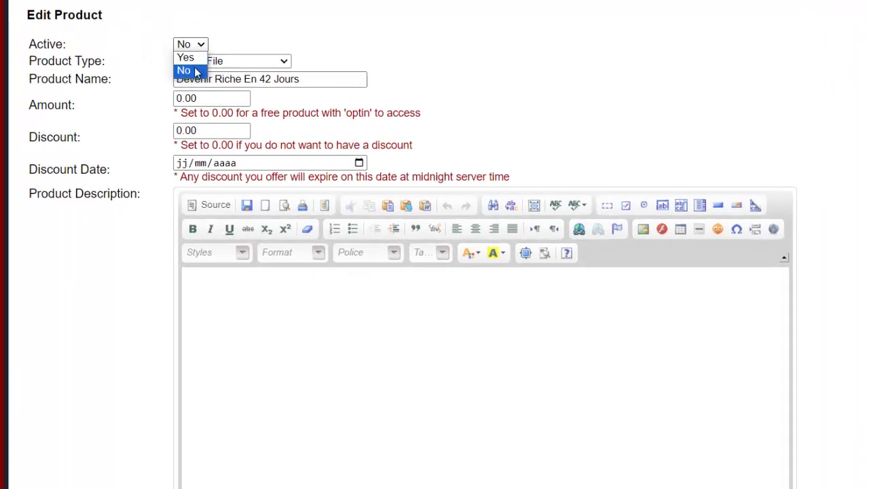
{"action": "left_click", "coordinate": [219, 80]}
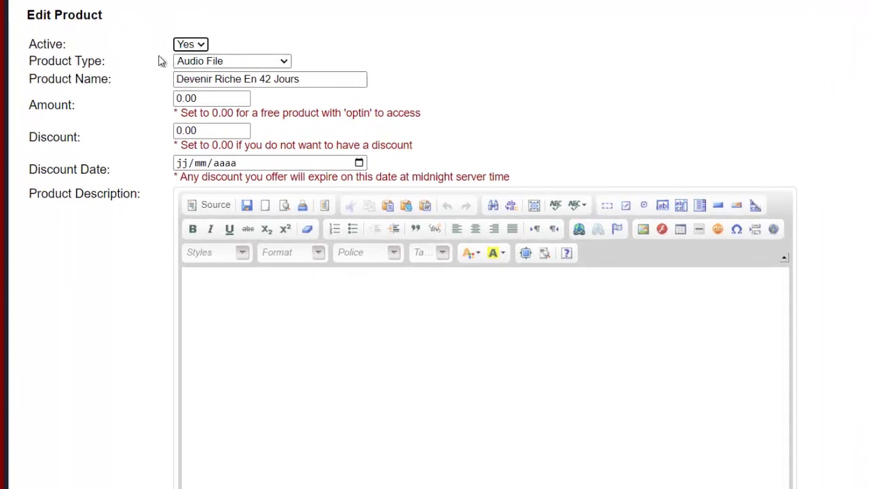
{"action": "left_click", "coordinate": [238, 65]}
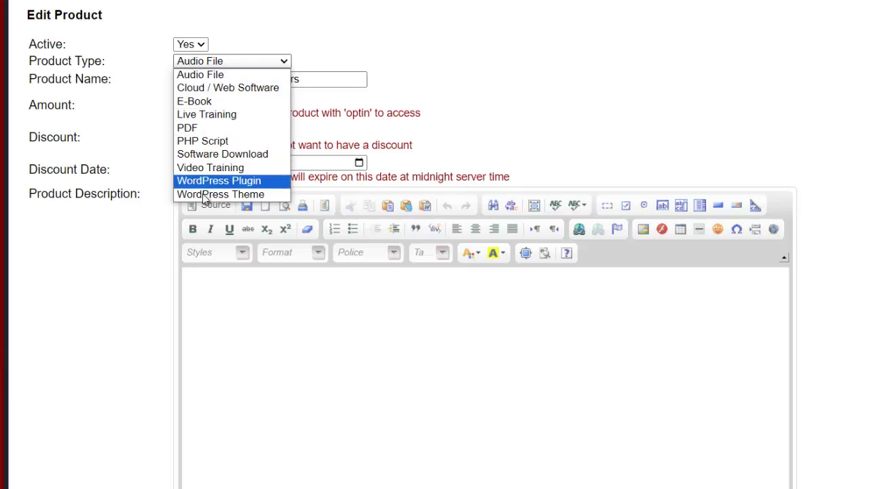
{"action": "left_click", "coordinate": [197, 103]}
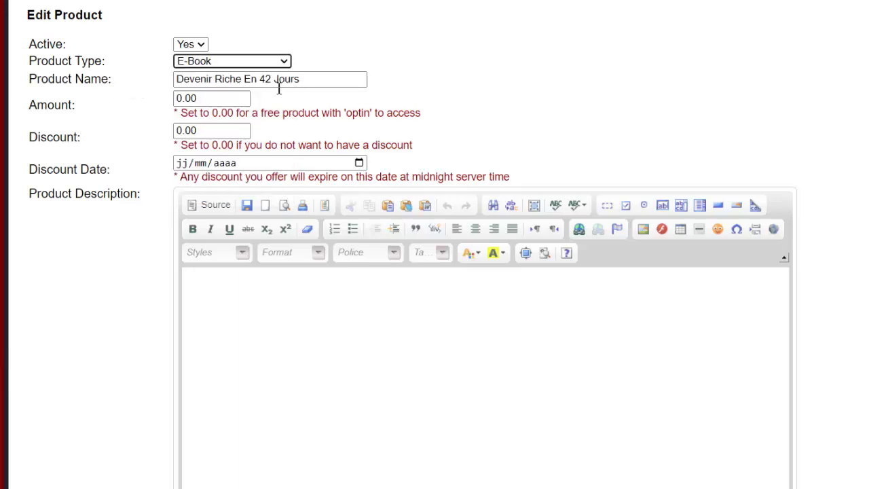
Set the product's amount to 39.00
{"action": "left_click_drag", "start_coordinate": [184, 99], "coordinate": [177, 99]}
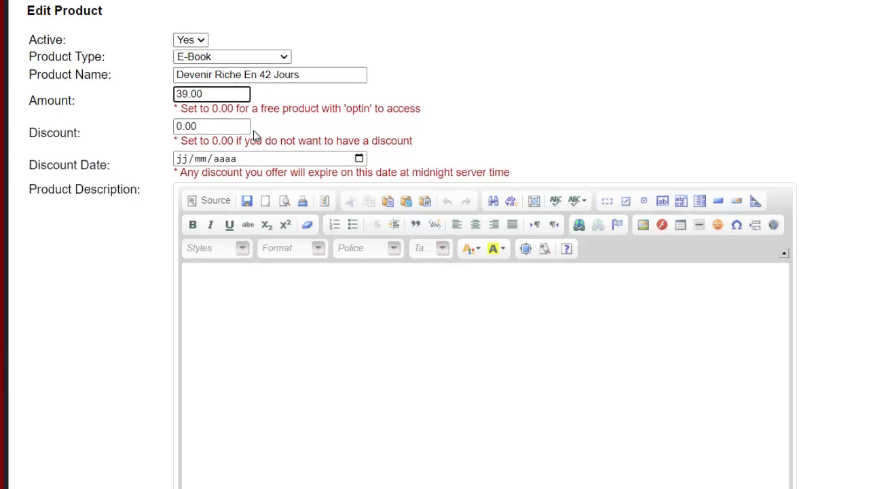
{"action": "scroll", "coordinate": [253, 130], "scroll_direction": "down", "scroll_amount": 1}
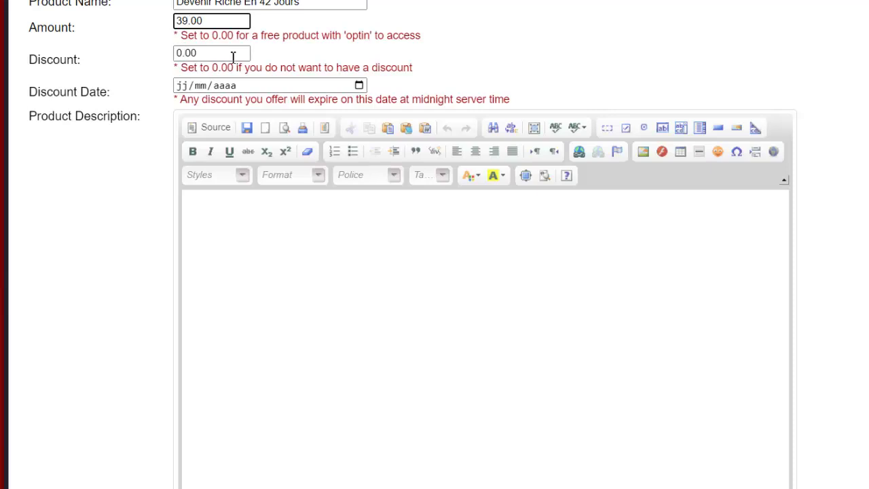
{"action": "left_click", "coordinate": [185, 57]}
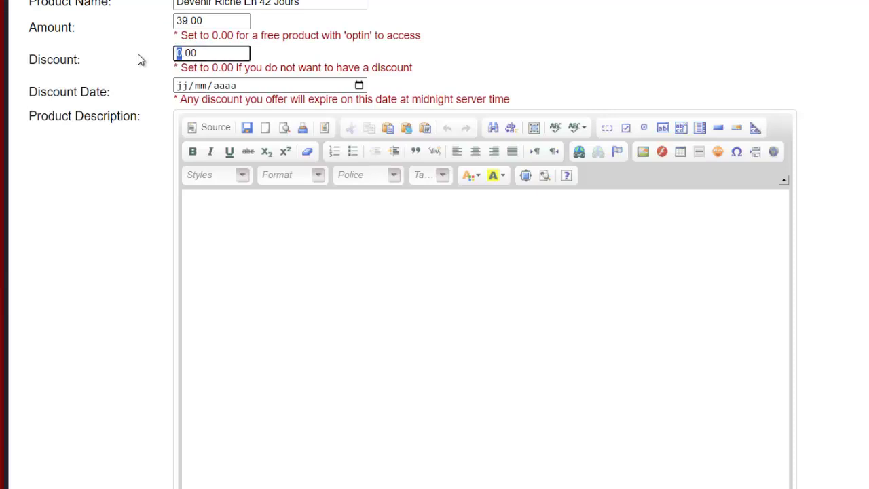
Paste the prepared sales text into the product description and check it from its main heading
{"action": "left_click", "coordinate": [192, 197]}
{"action": "key", "text": "ctrl+v"}
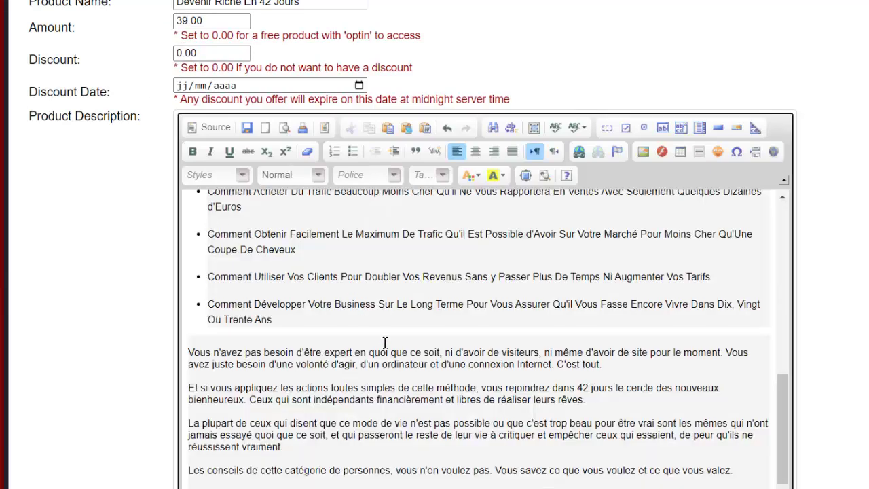
{"action": "scroll", "coordinate": [386, 342], "scroll_direction": "up", "scroll_amount": 10}
{"action": "scroll", "coordinate": [336, 349], "scroll_direction": "down", "scroll_amount": 10}
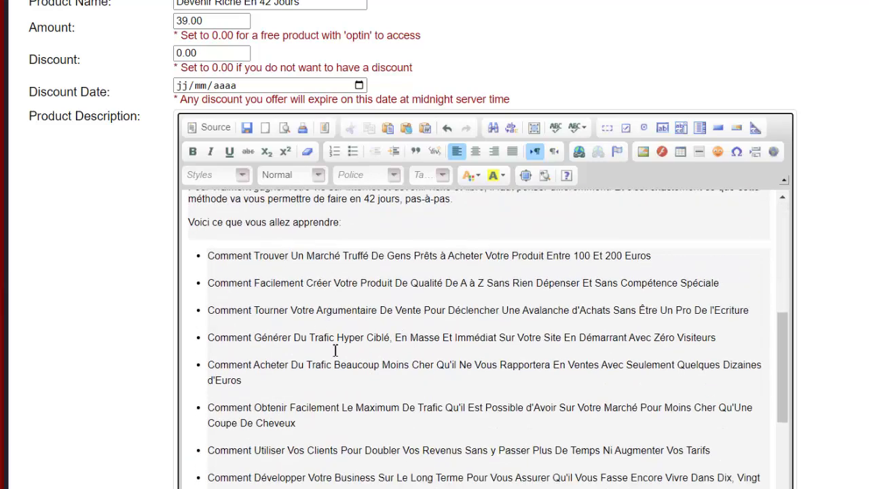
{"action": "scroll", "coordinate": [356, 381], "scroll_direction": "up", "scroll_amount": 10}
{"action": "scroll", "coordinate": [123, 329], "scroll_direction": "up", "scroll_amount": 3}
{"action": "scroll", "coordinate": [123, 319], "scroll_direction": "down", "scroll_amount": 5}
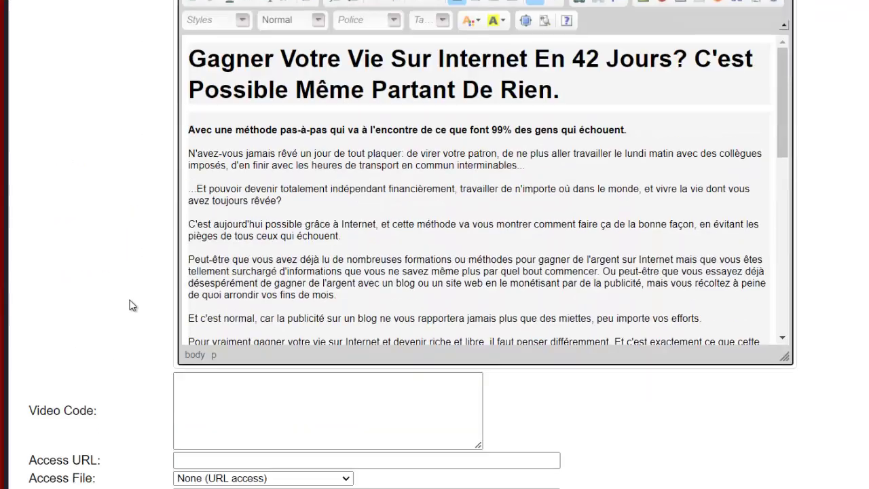
Review the pasted product description and the video, access and checkout fields that follow it
{"action": "scroll", "coordinate": [305, 121], "scroll_direction": "down", "scroll_amount": 5}
{"action": "scroll", "coordinate": [402, 237], "scroll_direction": "down", "scroll_amount": 4}
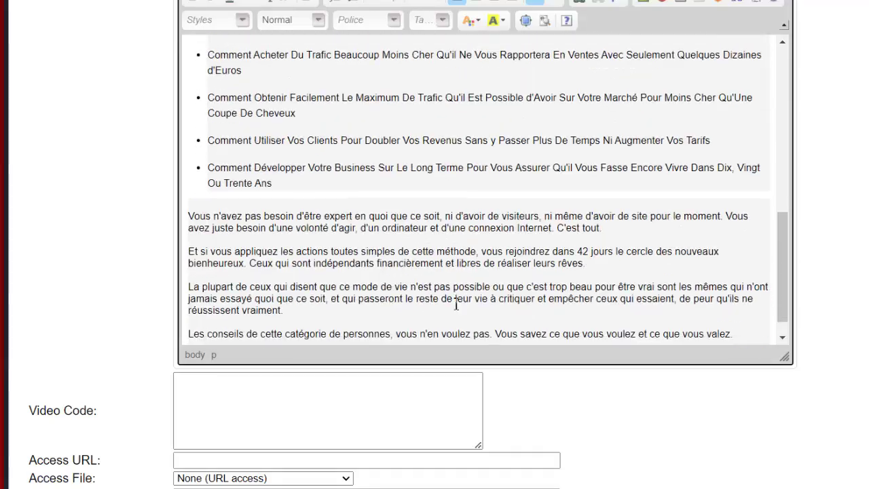
{"action": "scroll", "coordinate": [458, 300], "scroll_direction": "up", "scroll_amount": 2}
{"action": "scroll", "coordinate": [310, 204], "scroll_direction": "up", "scroll_amount": 5}
{"action": "scroll", "coordinate": [227, 126], "scroll_direction": "down", "scroll_amount": 3}
{"action": "scroll", "coordinate": [146, 163], "scroll_direction": "down", "scroll_amount": 5}
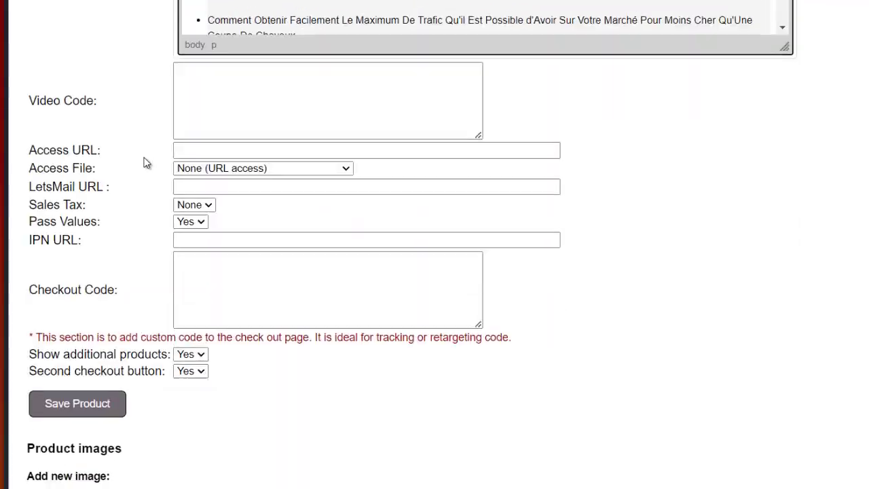
{"action": "scroll", "coordinate": [145, 163], "scroll_direction": "up", "scroll_amount": 8}
{"action": "scroll", "coordinate": [441, 294], "scroll_direction": "down", "scroll_amount": 5}
{"action": "scroll", "coordinate": [305, 338], "scroll_direction": "down", "scroll_amount": 8}
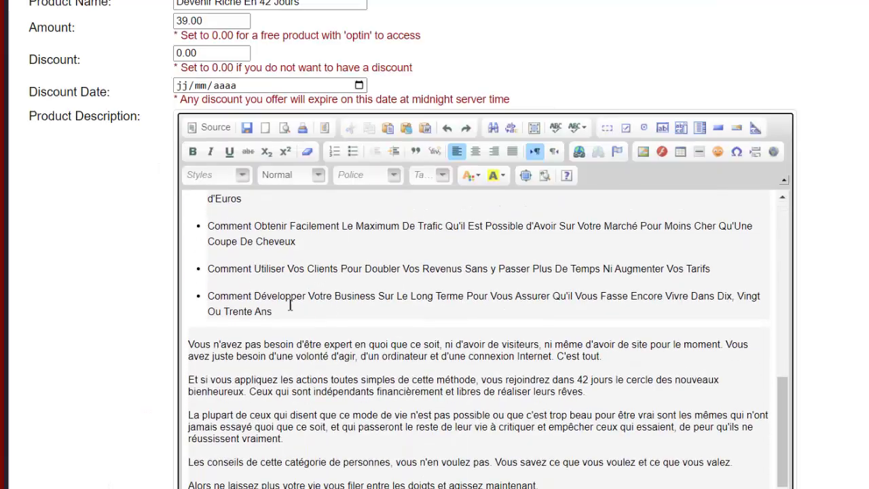
{"action": "scroll", "coordinate": [194, 213], "scroll_direction": "up", "scroll_amount": 5}
{"action": "scroll", "coordinate": [271, 285], "scroll_direction": "down", "scroll_amount": 5}
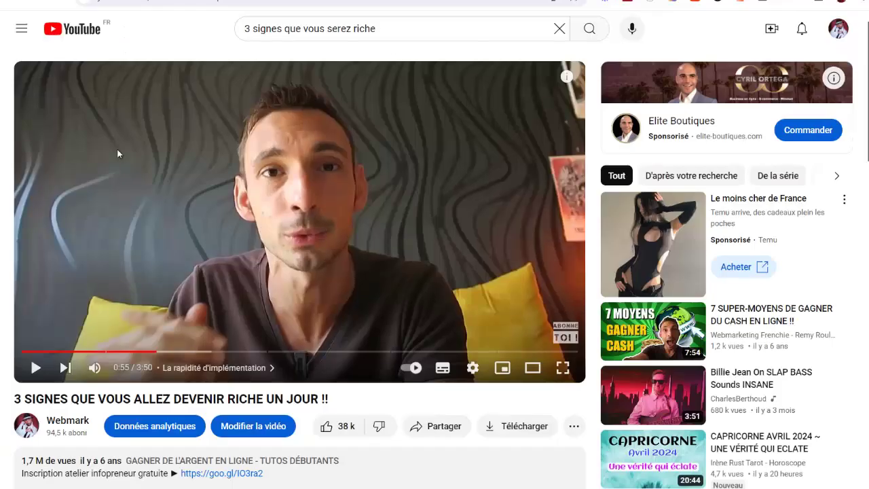
On YouTube, copy the embed code of the video "3 SIGNES QUE VOUS ALLEZ DEVENIR RICHE UN JOUR !!"
{"action": "scroll", "coordinate": [187, 275], "scroll_direction": "down", "scroll_amount": 1}
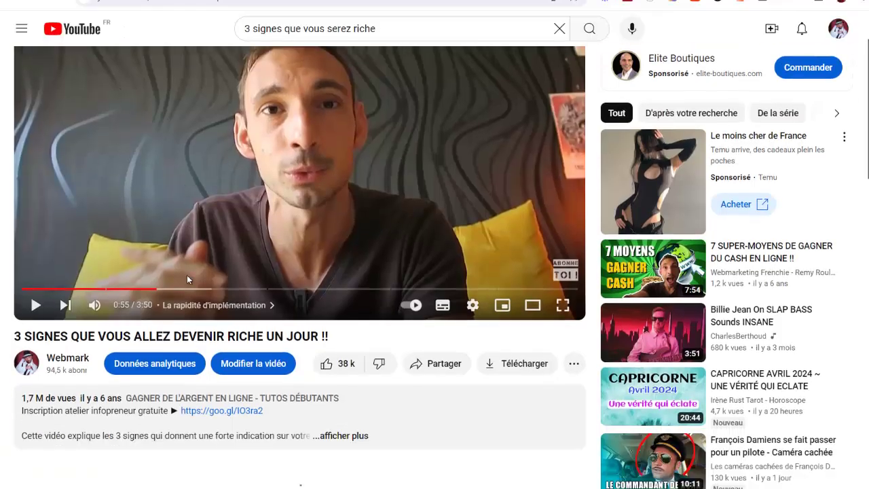
{"action": "scroll", "coordinate": [312, 249], "scroll_direction": "up", "scroll_amount": 1}
{"action": "scroll", "coordinate": [472, 321], "scroll_direction": "down", "scroll_amount": 1}
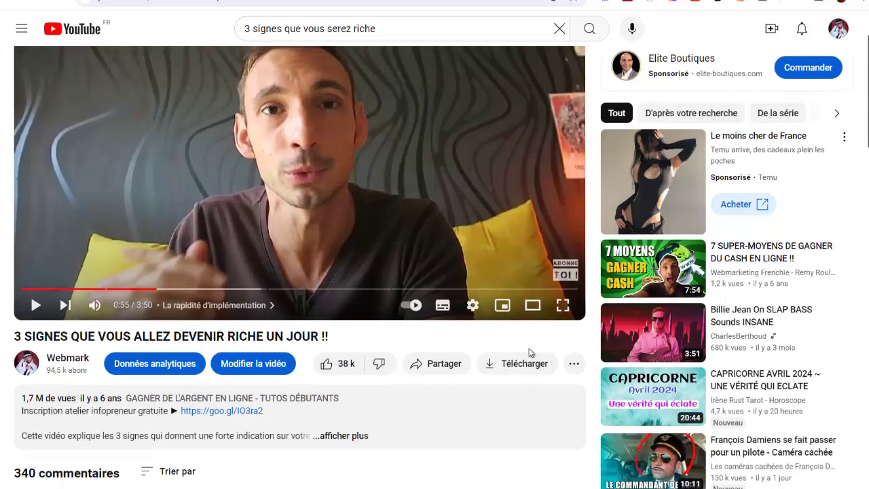
{"action": "left_click", "coordinate": [448, 365]}
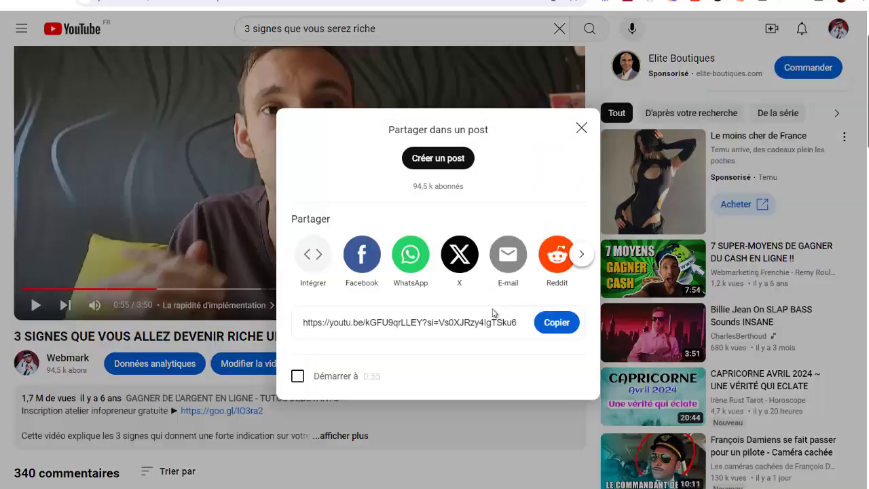
{"action": "left_click", "coordinate": [313, 257]}
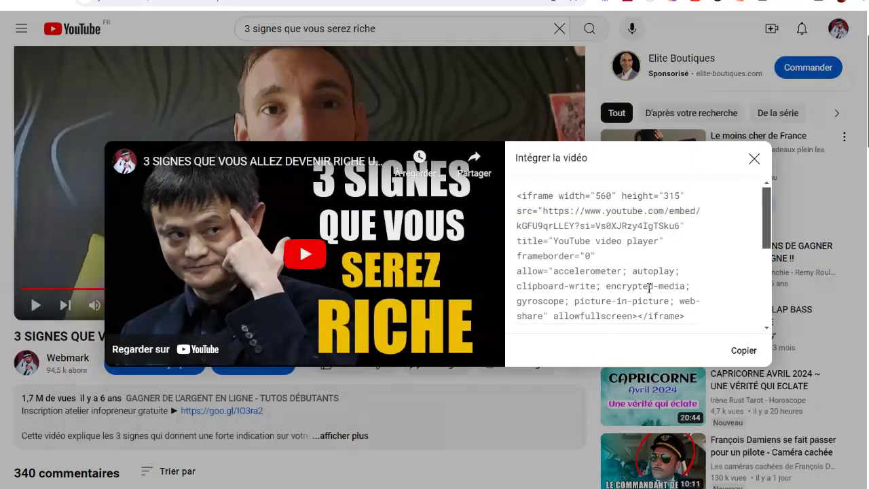
{"action": "left_click", "coordinate": [744, 351]}
{"action": "key", "text": "ctrl+c"}
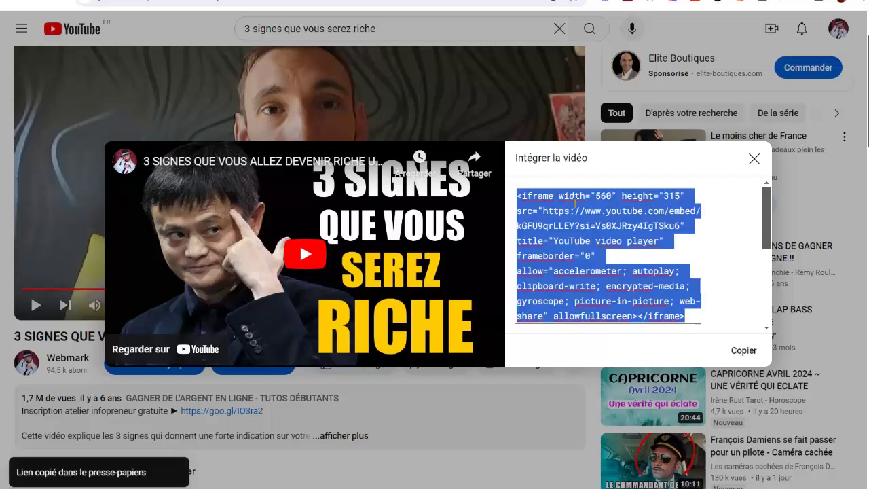
{"action": "left_click", "coordinate": [754, 158]}
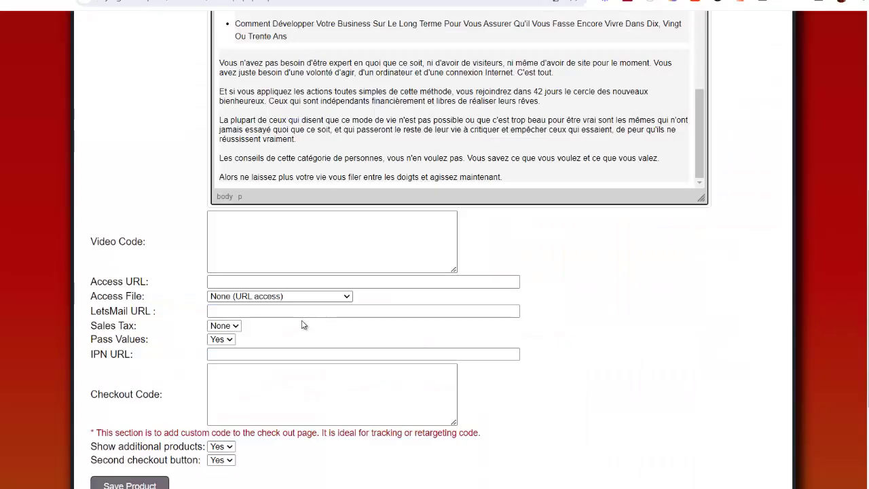
Return to the product form and paste the YouTube iframe embed code as the product's video code
{"action": "left_click", "coordinate": [300, 223]}
{"action": "key", "text": "ctrl+v"}
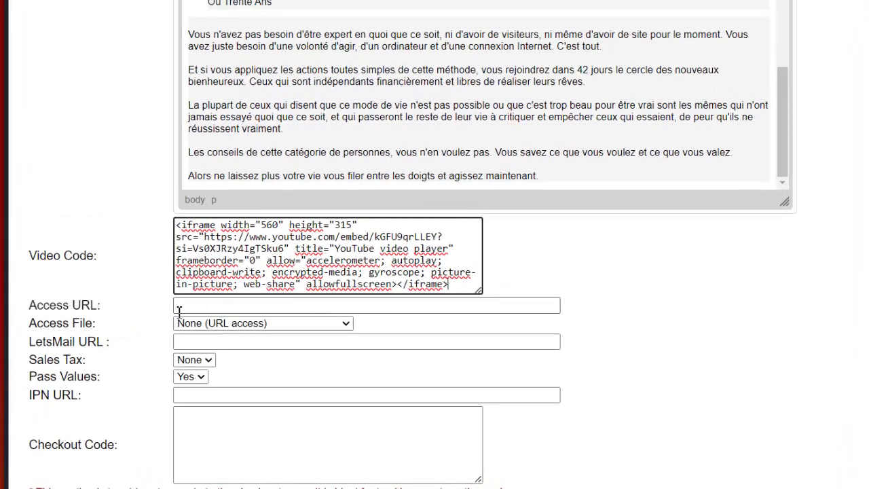
Set the product's access file to Devenir Riche En 42 Jours (Ebook), leaving the access URL empty
{"action": "left_click", "coordinate": [176, 307]}
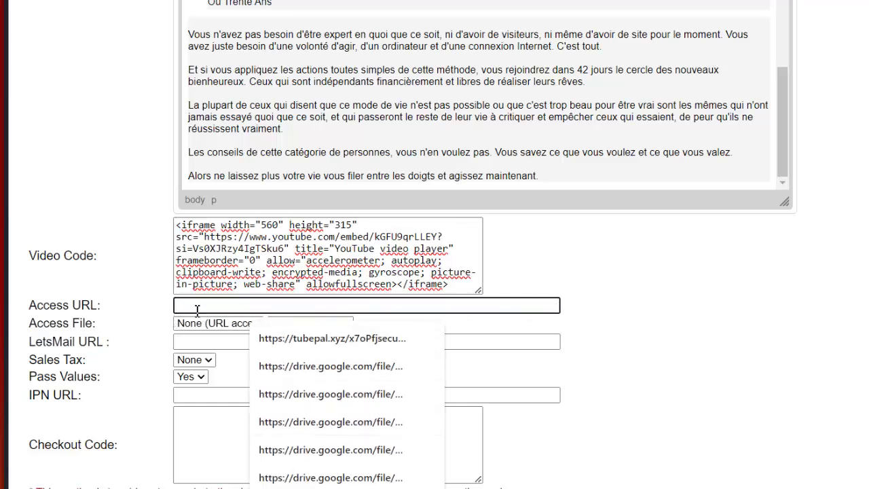
{"action": "left_click", "coordinate": [163, 307]}
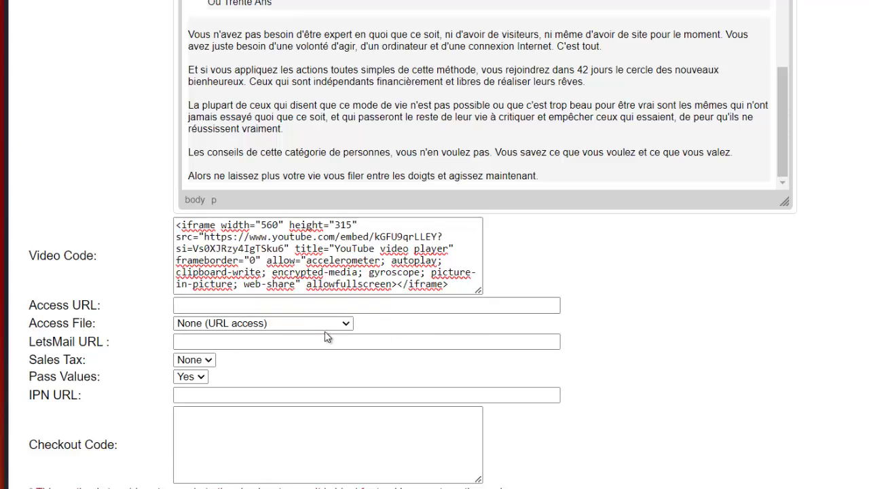
{"action": "left_click", "coordinate": [345, 324]}
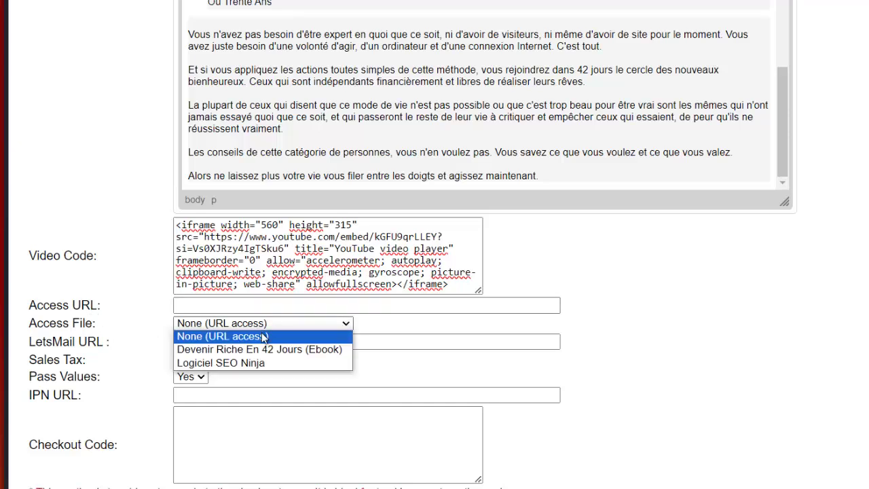
{"action": "left_click", "coordinate": [203, 349]}
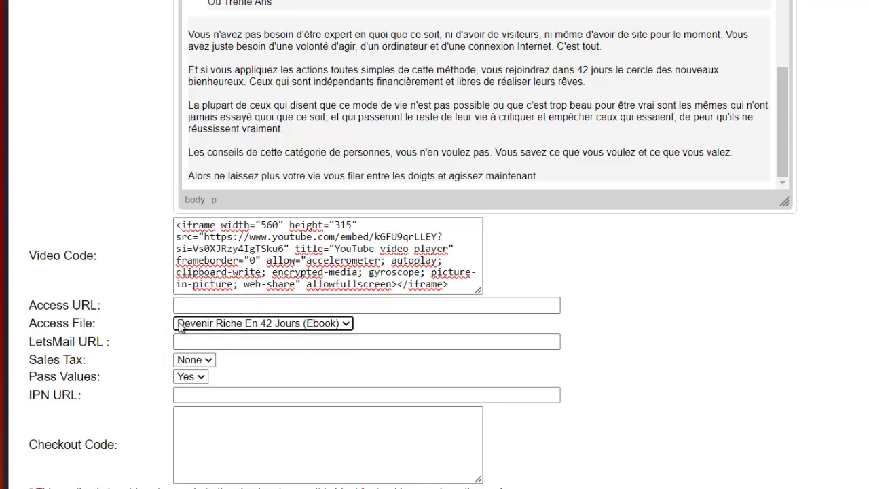
Look through the available sales tax rates and set Pass Values to No for the product
{"action": "scroll", "coordinate": [169, 253], "scroll_direction": "up", "scroll_amount": 7}
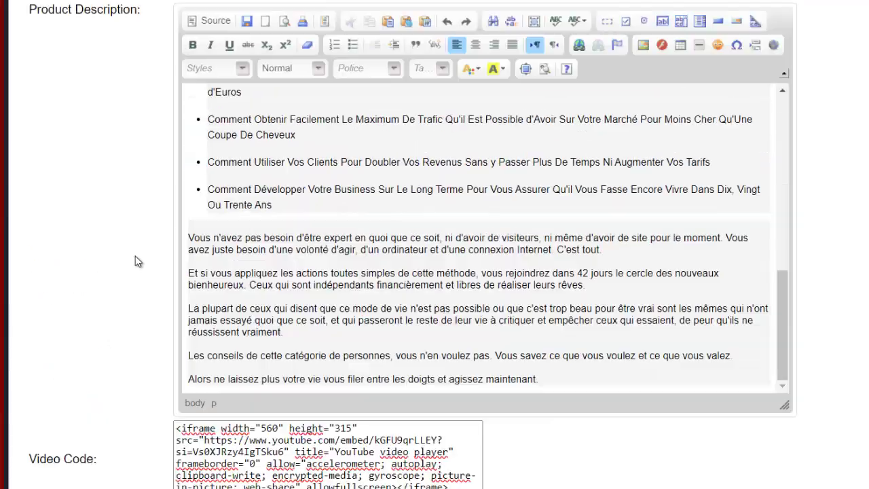
{"action": "scroll", "coordinate": [102, 342], "scroll_direction": "down", "scroll_amount": 8}
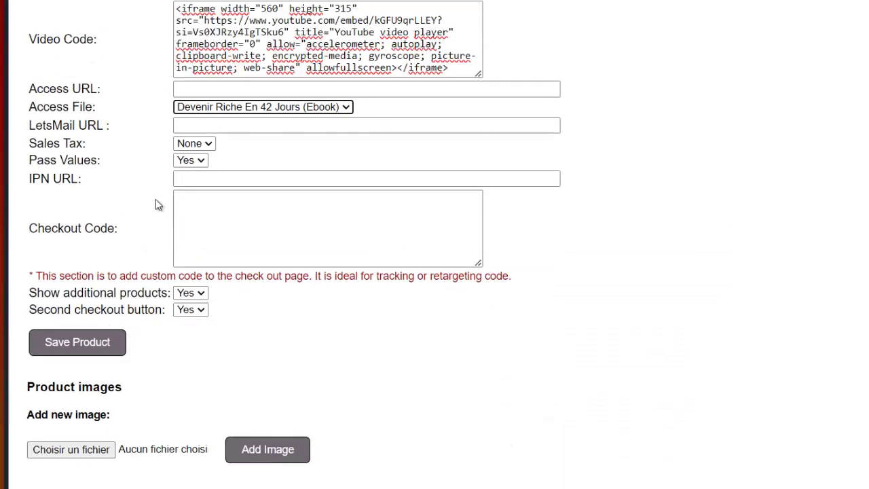
{"action": "scroll", "coordinate": [165, 268], "scroll_direction": "up", "scroll_amount": 2}
{"action": "left_click", "coordinate": [211, 301]}
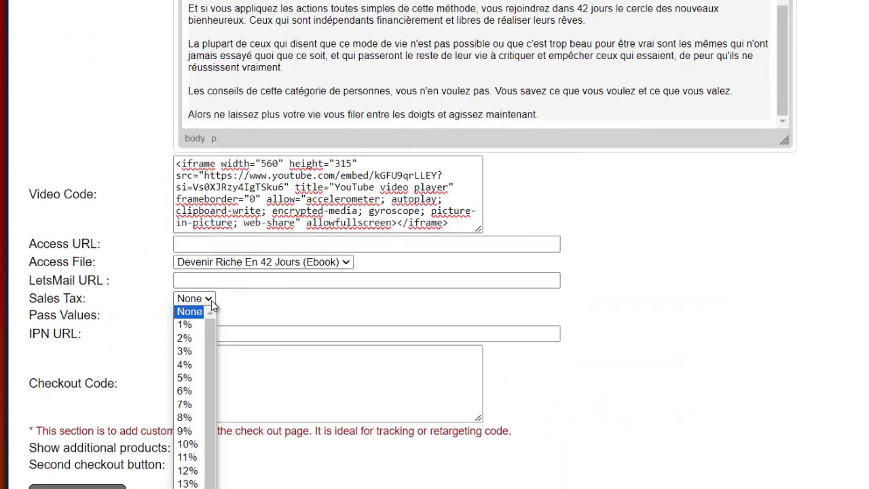
{"action": "scroll", "coordinate": [197, 335], "scroll_direction": "down", "scroll_amount": 2}
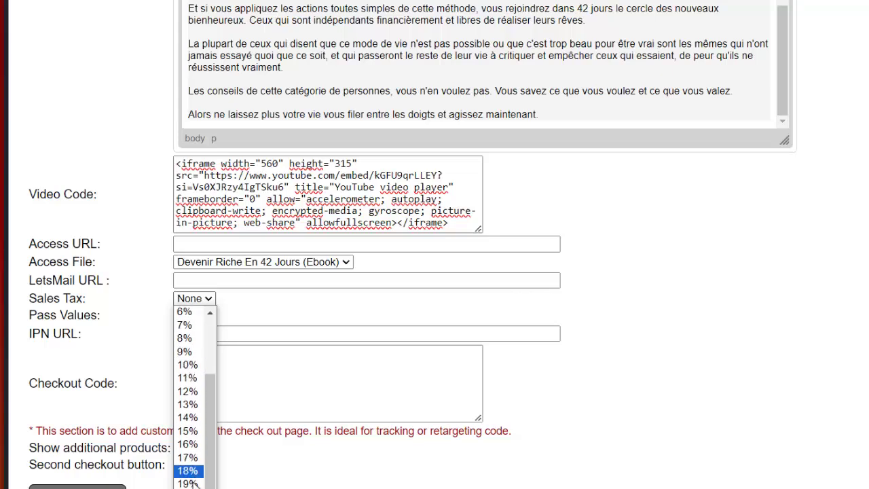
{"action": "left_click", "coordinate": [121, 344]}
{"action": "left_click", "coordinate": [202, 315]}
{"action": "left_click", "coordinate": [191, 341]}
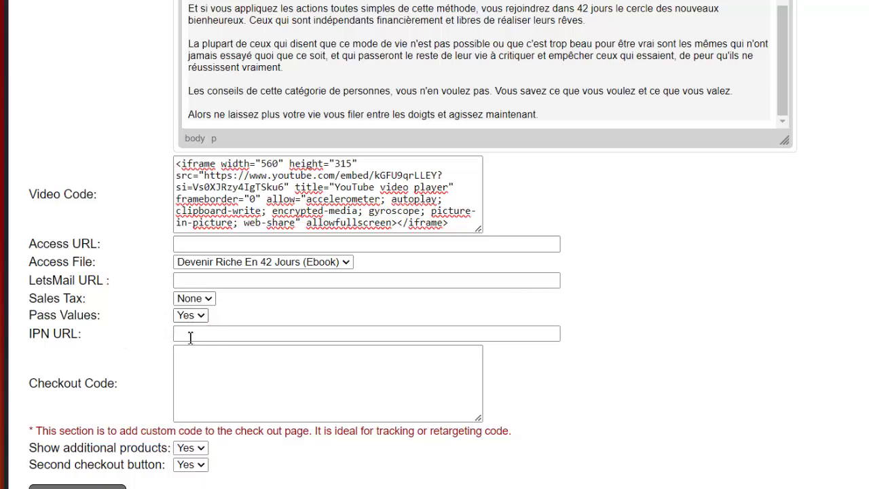
{"action": "scroll", "coordinate": [167, 377], "scroll_direction": "down", "scroll_amount": 1}
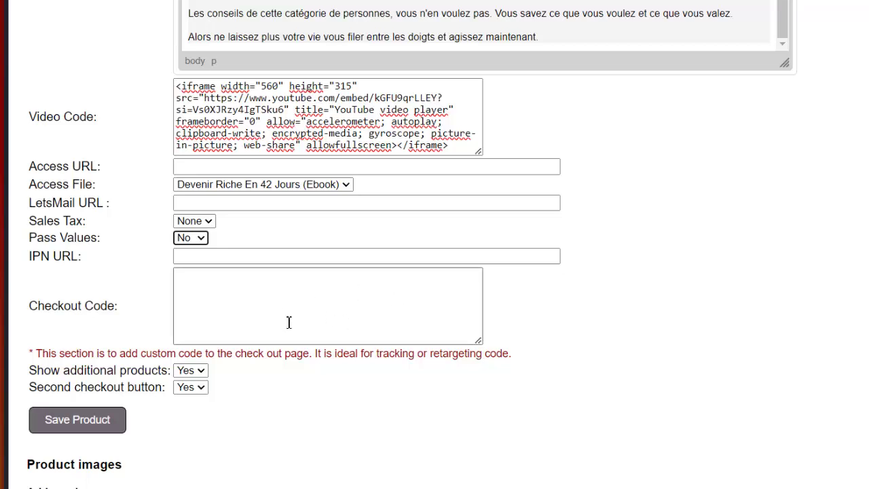
Review the checkout code field and the options for showing additional products and a second checkout button
{"action": "left_click", "coordinate": [153, 303]}
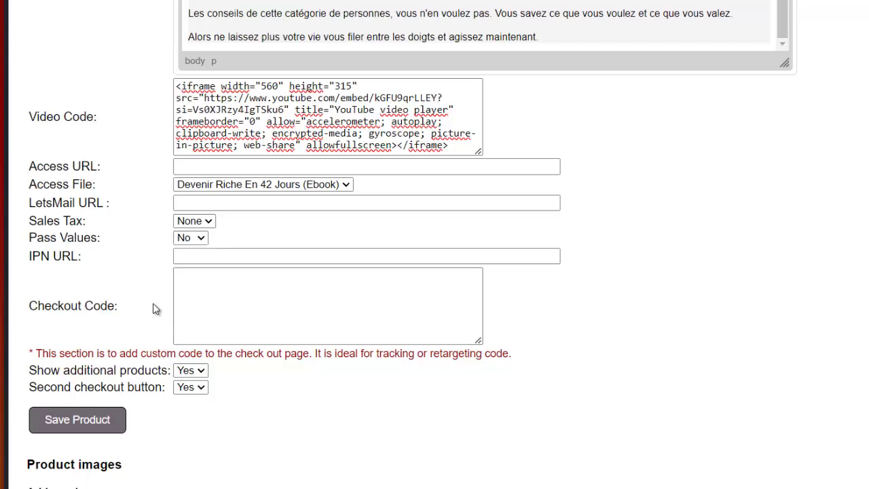
{"action": "left_click", "coordinate": [249, 296]}
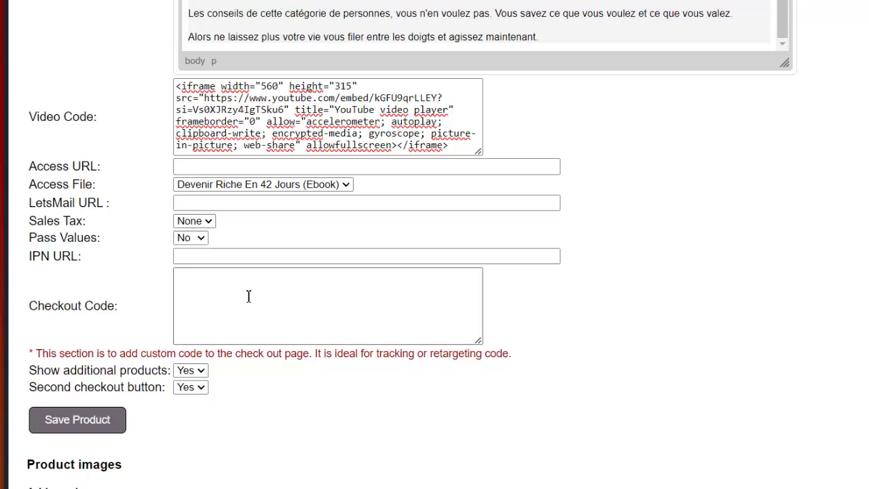
{"action": "left_click", "coordinate": [190, 370]}
{"action": "left_click", "coordinate": [190, 370]}
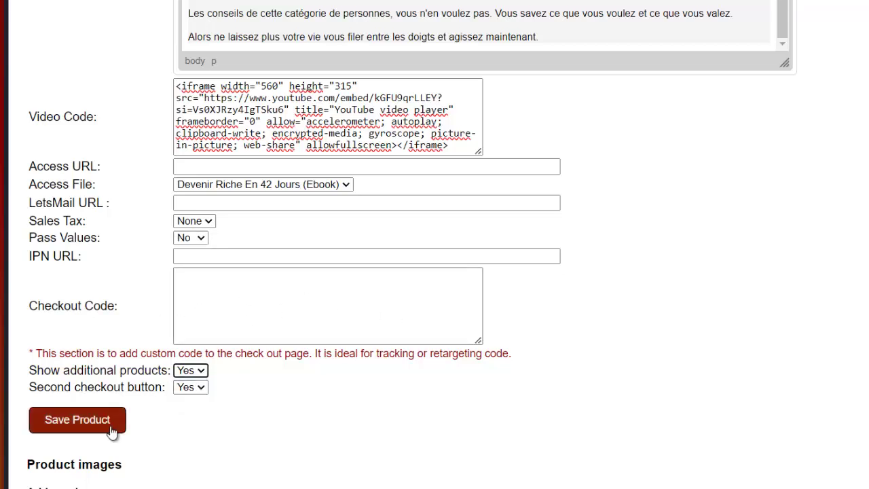
{"action": "scroll", "coordinate": [180, 325], "scroll_direction": "down", "scroll_amount": 1}
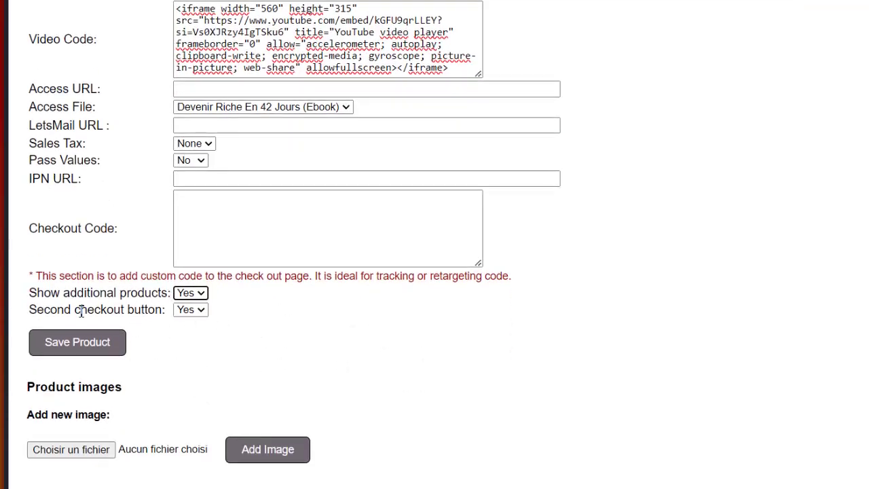
{"action": "left_click_drag", "start_coordinate": [30, 315], "coordinate": [133, 310]}
{"action": "left_click", "coordinate": [196, 345]}
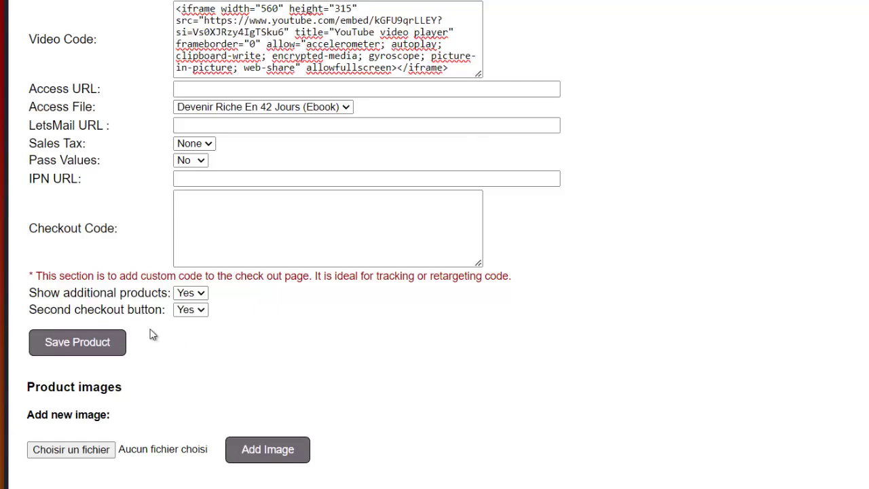
Upload COVER_OFFICIAL.jpg from the 1_Ebook_Devenir_Riche_En_42_Jours folder as the product image
{"action": "left_click", "coordinate": [72, 451]}
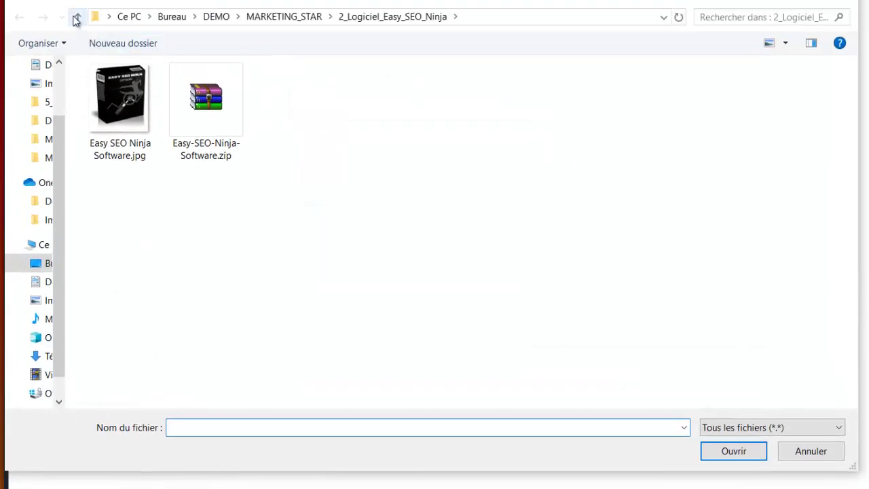
{"action": "left_click", "coordinate": [78, 17]}
{"action": "double_click", "coordinate": [109, 102]}
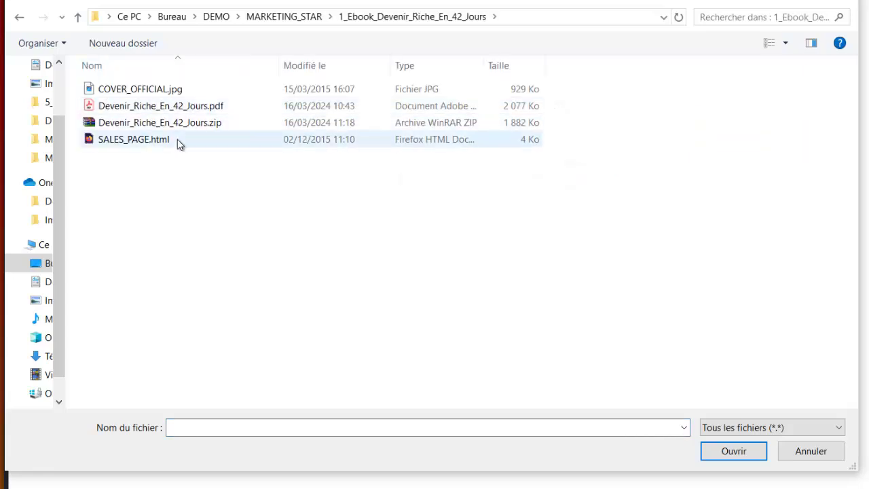
{"action": "left_click", "coordinate": [116, 89]}
{"action": "left_click", "coordinate": [725, 451]}
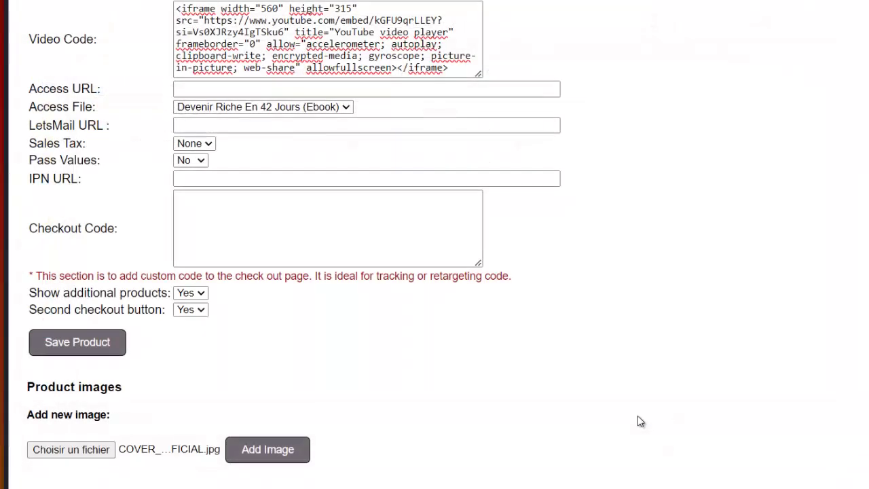
{"action": "left_click", "coordinate": [308, 442]}
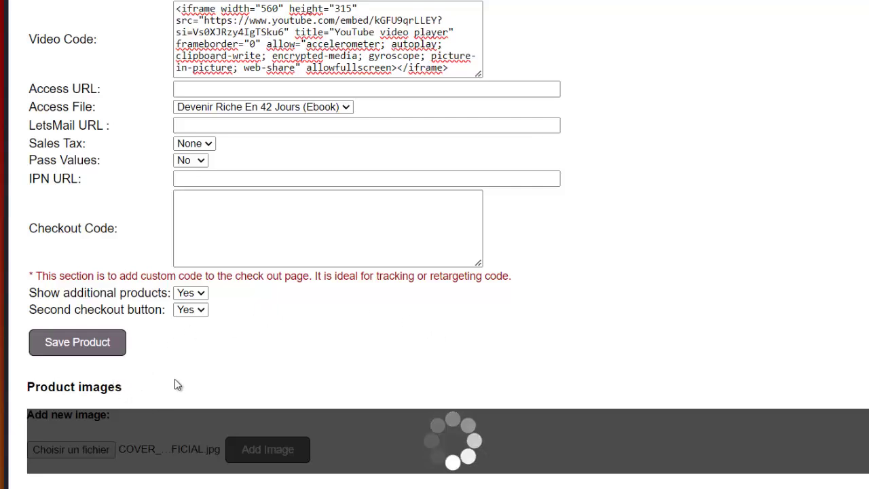
Check the uploaded cover image and save the Devenir Riche En 42 Jours product
{"action": "scroll", "coordinate": [258, 353], "scroll_direction": "down", "scroll_amount": 3}
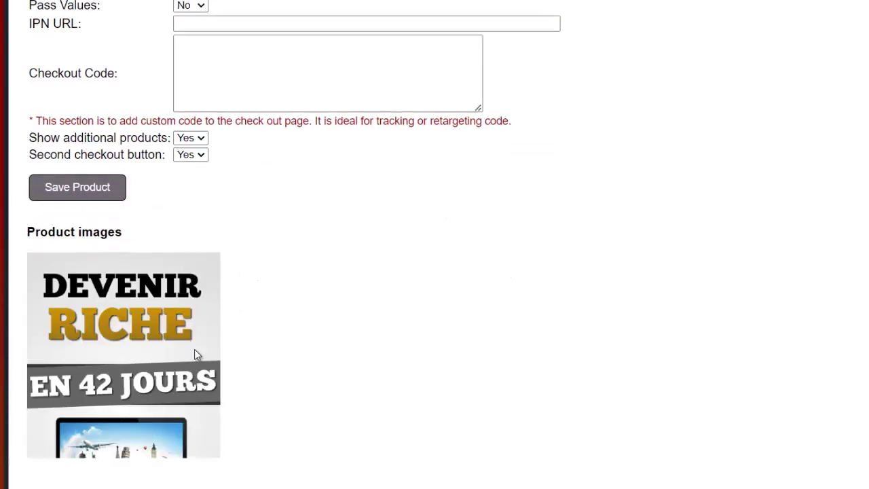
{"action": "scroll", "coordinate": [195, 350], "scroll_direction": "down", "scroll_amount": 2}
{"action": "scroll", "coordinate": [181, 341], "scroll_direction": "up", "scroll_amount": 6}
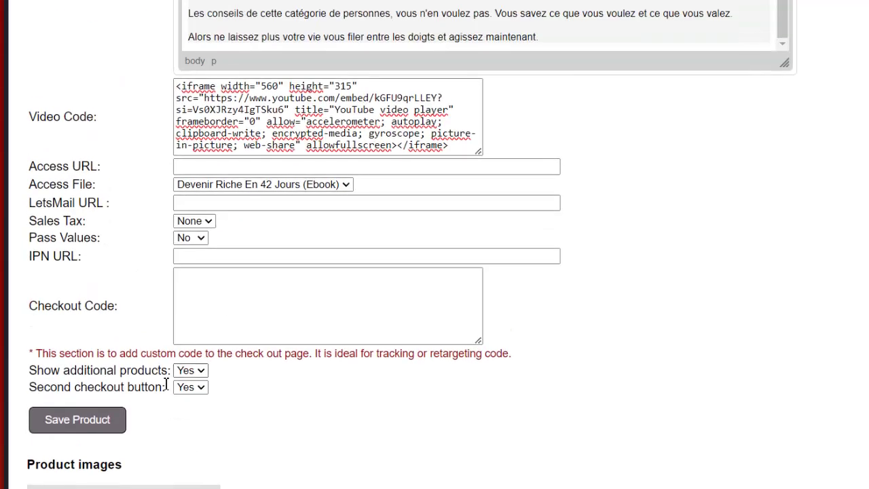
{"action": "left_click", "coordinate": [77, 421]}
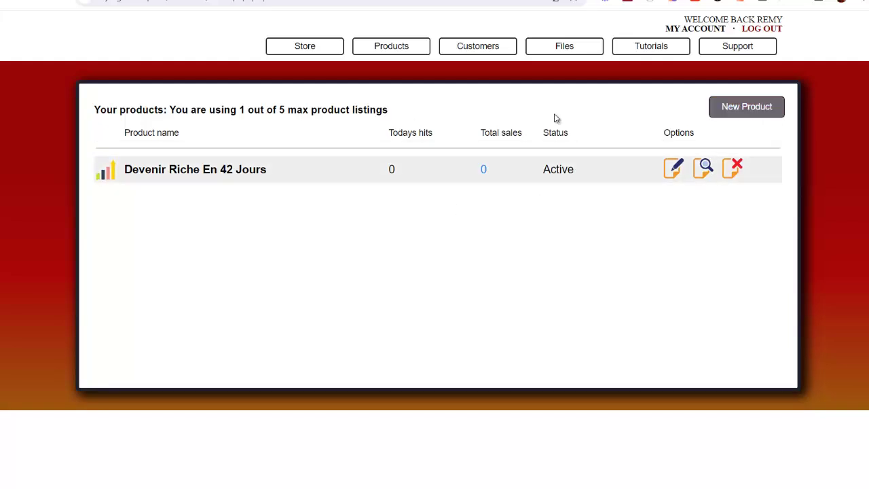
Create a new product named Logiciel SEO Ninja and continue to its edit form
{"action": "left_click", "coordinate": [747, 107]}
{"action": "left_click", "coordinate": [354, 113]}
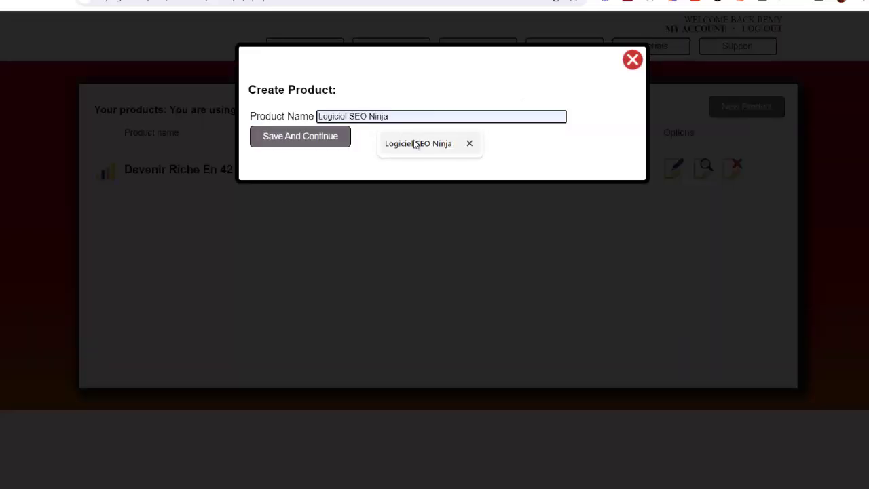
{"action": "left_click", "coordinate": [415, 143]}
{"action": "left_click", "coordinate": [309, 140]}
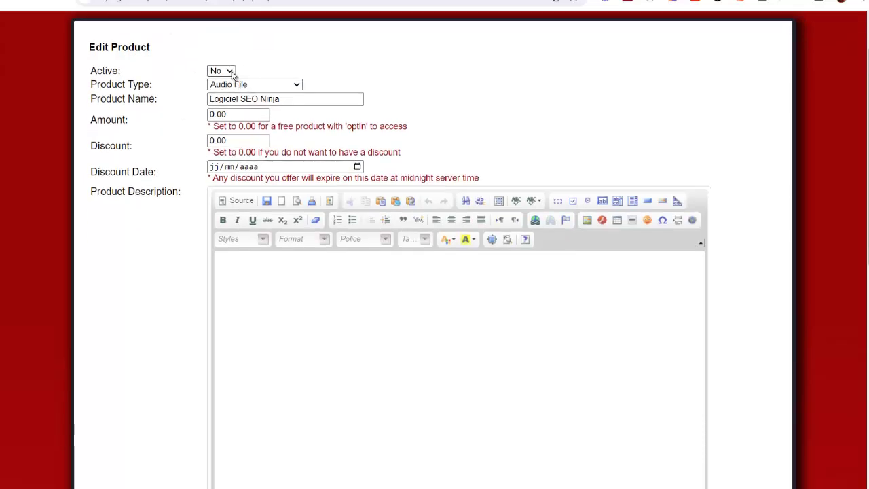
Make the Logiciel SEO Ninja product active and set its product type to Software Download
{"action": "left_click", "coordinate": [229, 71]}
{"action": "left_click", "coordinate": [217, 82]}
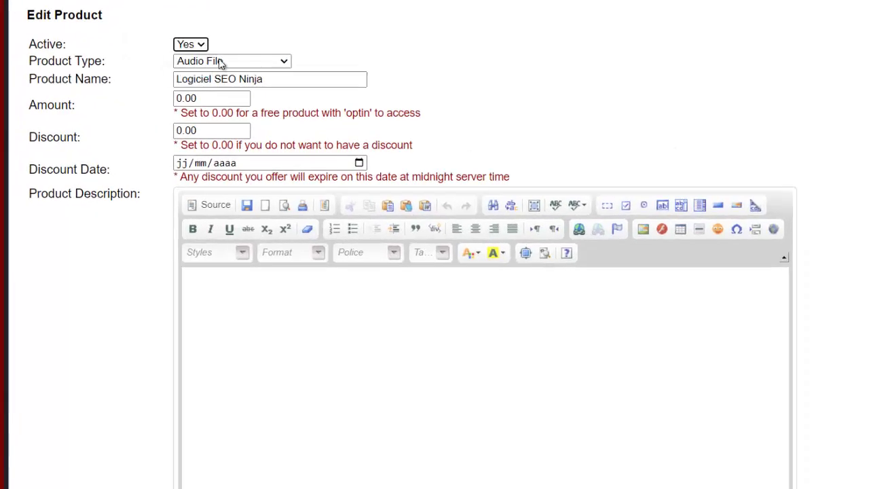
{"action": "left_click", "coordinate": [274, 86]}
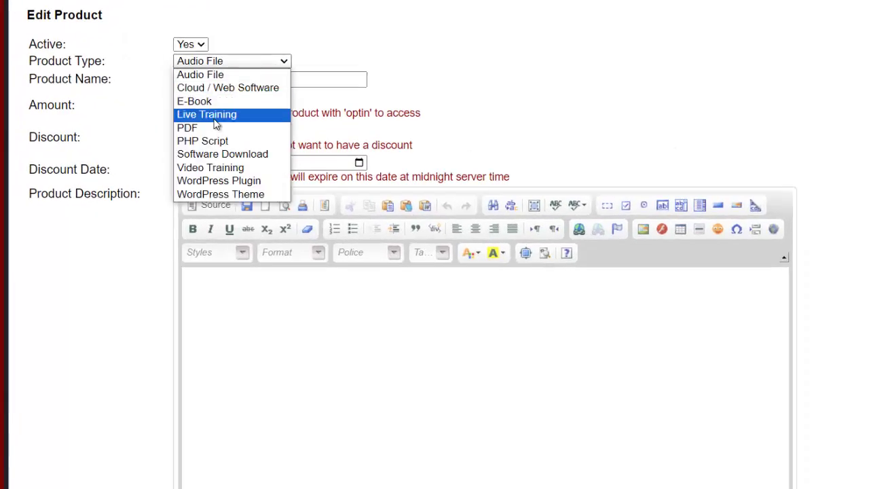
{"action": "left_click", "coordinate": [197, 155]}
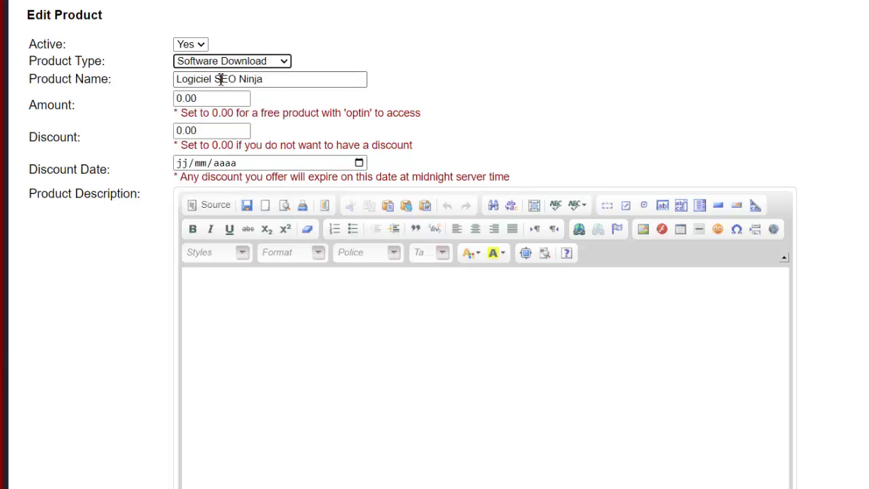
Price the product at 97.00 with a discount of 10.00 that expires on 21/03/2024
{"action": "left_click", "coordinate": [182, 99]}
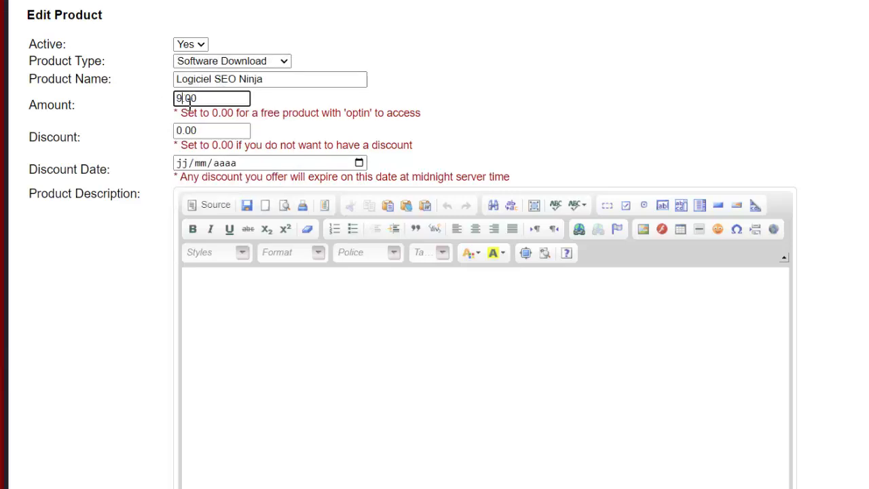
{"action": "scroll", "coordinate": [142, 109], "scroll_direction": "down", "scroll_amount": 1}
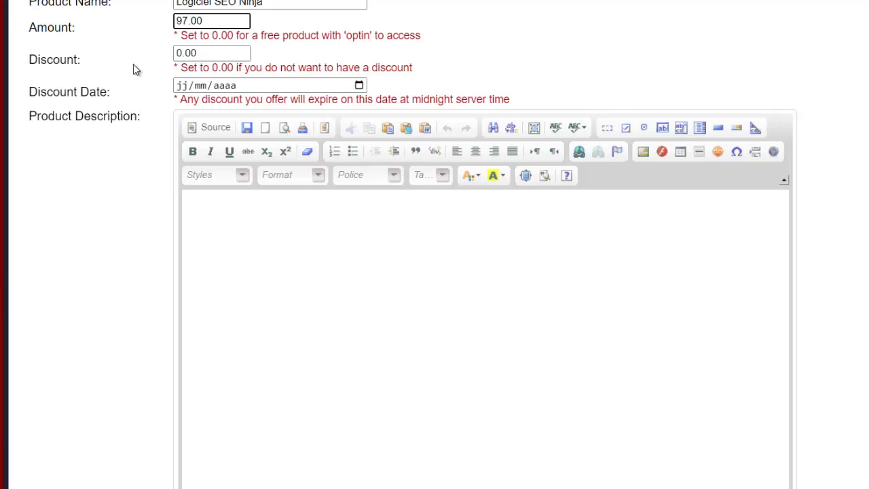
{"action": "left_click", "coordinate": [177, 53]}
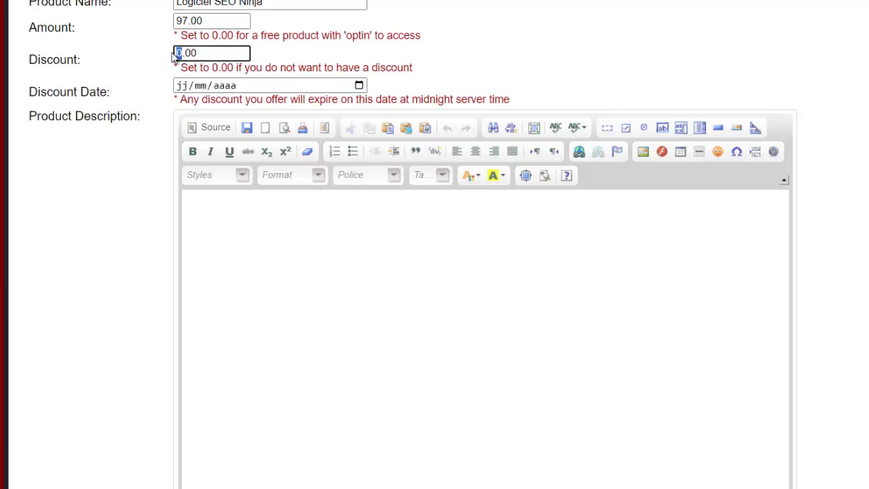
{"action": "left_click", "coordinate": [257, 87]}
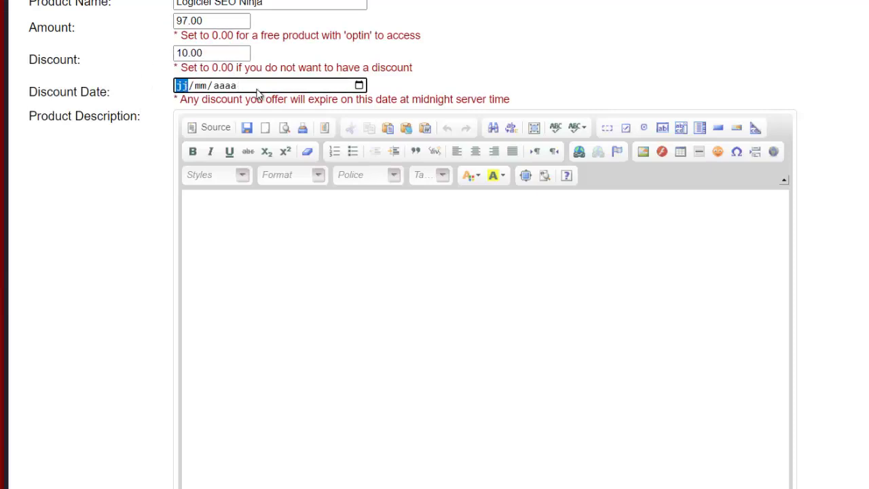
{"action": "left_click", "coordinate": [359, 85]}
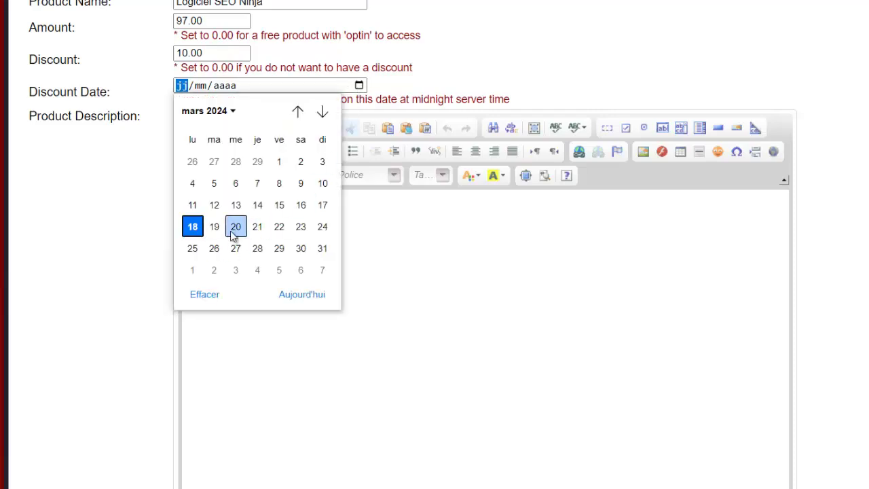
{"action": "left_click", "coordinate": [256, 228]}
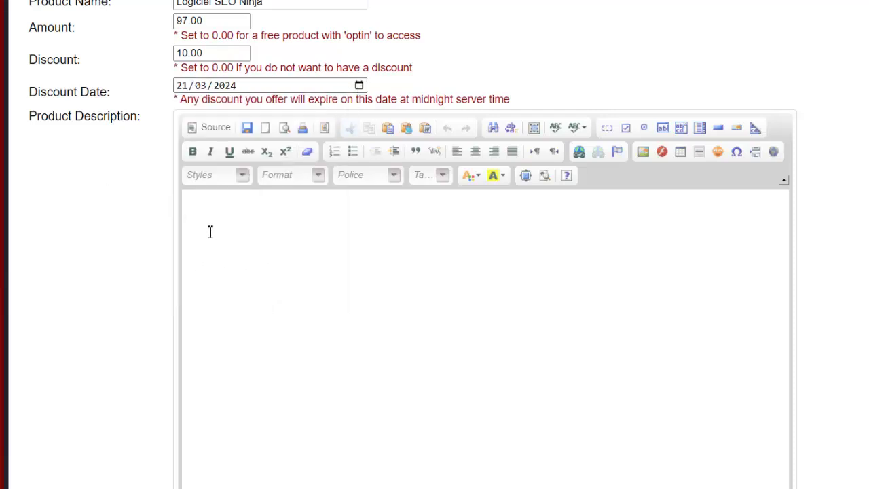
Paste the prepared SEO Ninja sales text into the product description and look it over
{"action": "left_click", "coordinate": [260, 235]}
{"action": "key", "text": "ctrl+v"}
{"action": "scroll", "coordinate": [310, 297], "scroll_direction": "up", "scroll_amount": 5}
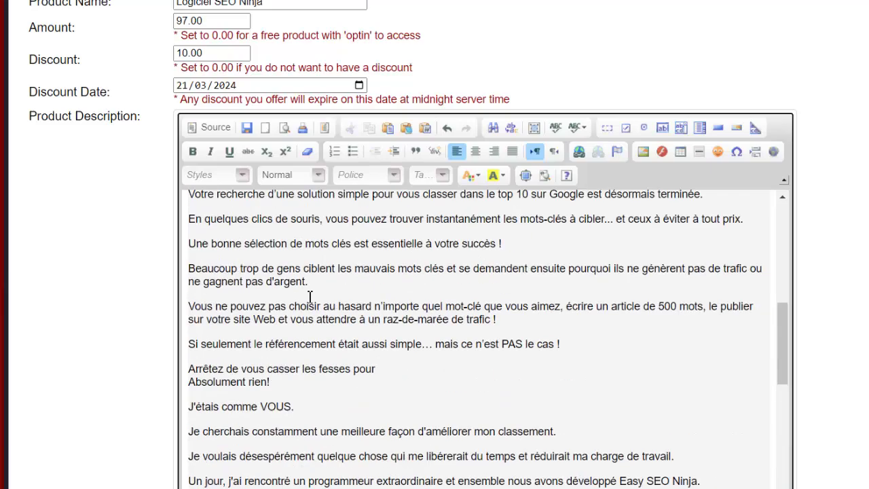
{"action": "scroll", "coordinate": [309, 297], "scroll_direction": "up", "scroll_amount": 5}
{"action": "scroll", "coordinate": [204, 275], "scroll_direction": "down", "scroll_amount": 3}
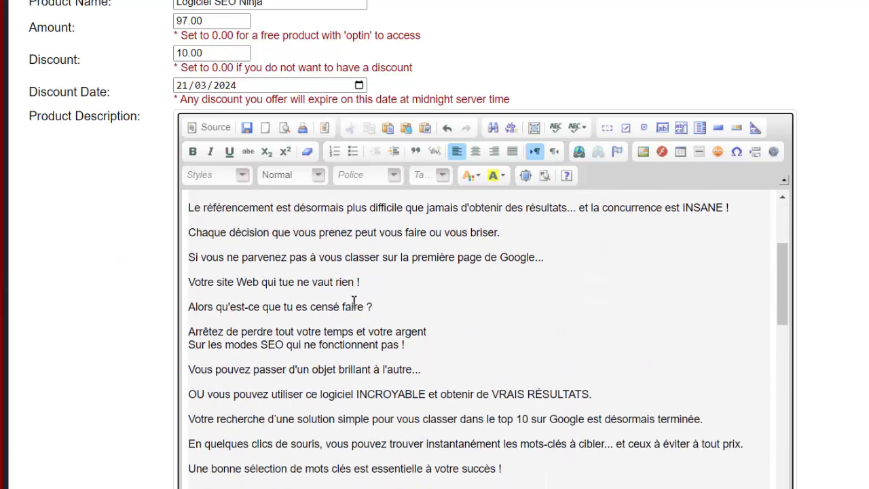
Review the pasted SEO Ninja sales text in the product description, from the headline through the following paragraphs
{"action": "scroll", "coordinate": [354, 304], "scroll_direction": "up", "scroll_amount": 5}
{"action": "scroll", "coordinate": [120, 352], "scroll_direction": "down", "scroll_amount": 3}
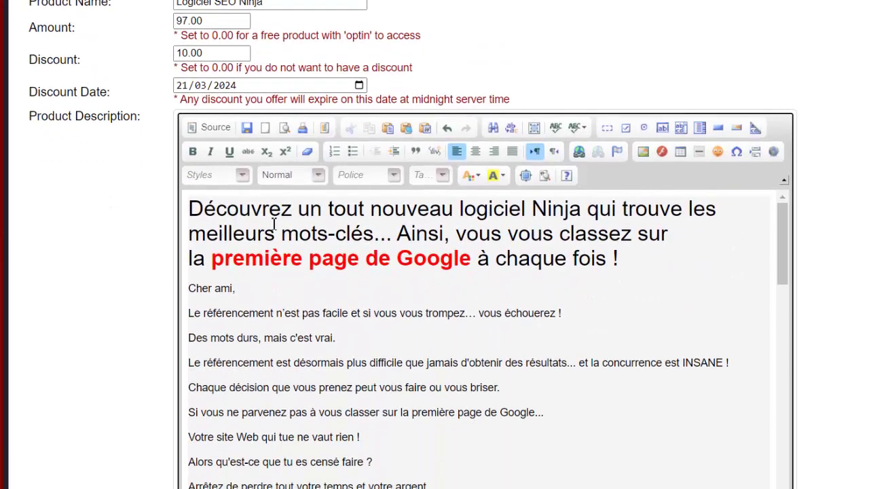
{"action": "scroll", "coordinate": [385, 320], "scroll_direction": "down", "scroll_amount": 3}
{"action": "scroll", "coordinate": [442, 316], "scroll_direction": "up", "scroll_amount": 5}
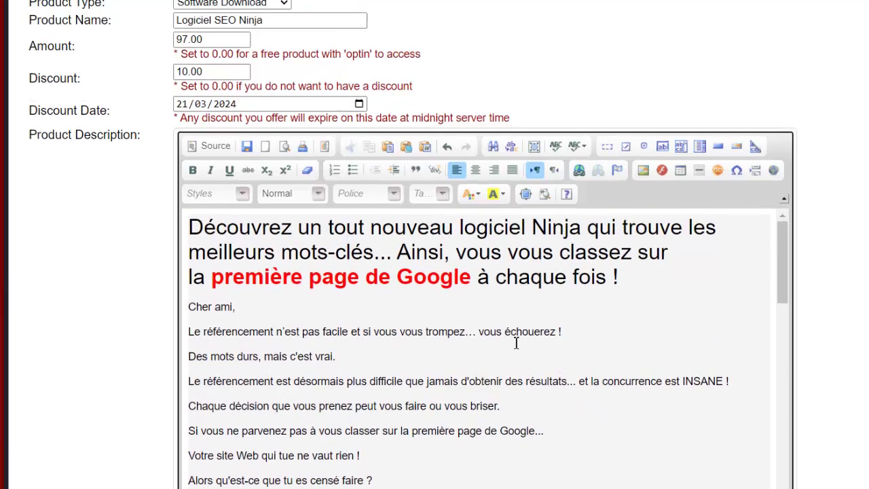
{"action": "scroll", "coordinate": [201, 267], "scroll_direction": "down", "scroll_amount": 3}
{"action": "scroll", "coordinate": [450, 295], "scroll_direction": "down", "scroll_amount": 2}
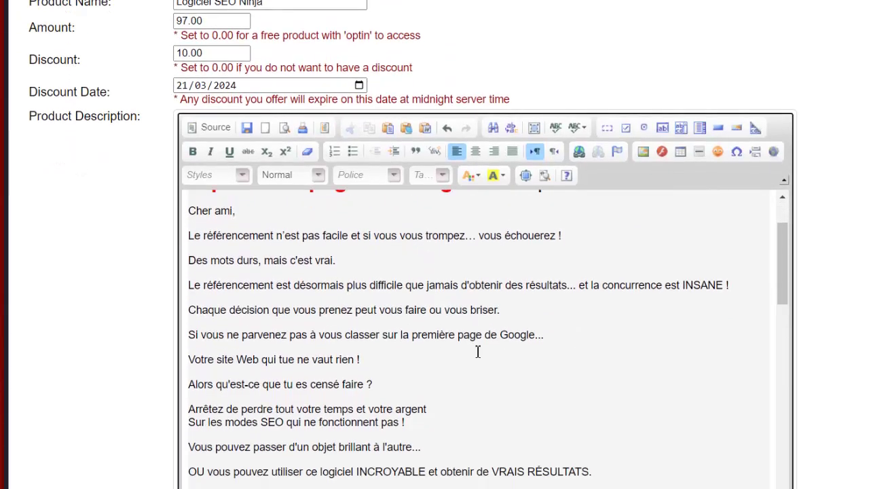
{"action": "scroll", "coordinate": [477, 351], "scroll_direction": "up", "scroll_amount": 2}
{"action": "scroll", "coordinate": [136, 292], "scroll_direction": "down", "scroll_amount": 8}
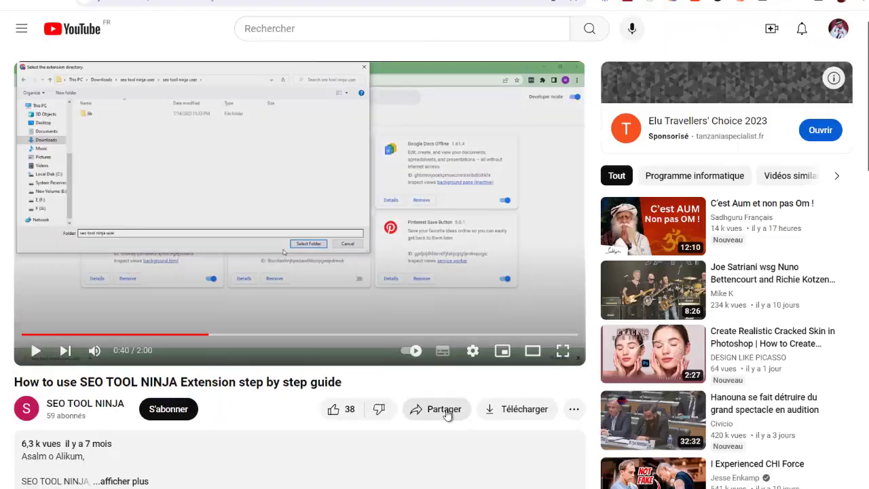
Copy the embed code of the YouTube video "How to use SEO TOOL NINJA Extension step by step guide" into the product's Video Code
{"action": "left_click", "coordinate": [445, 410]}
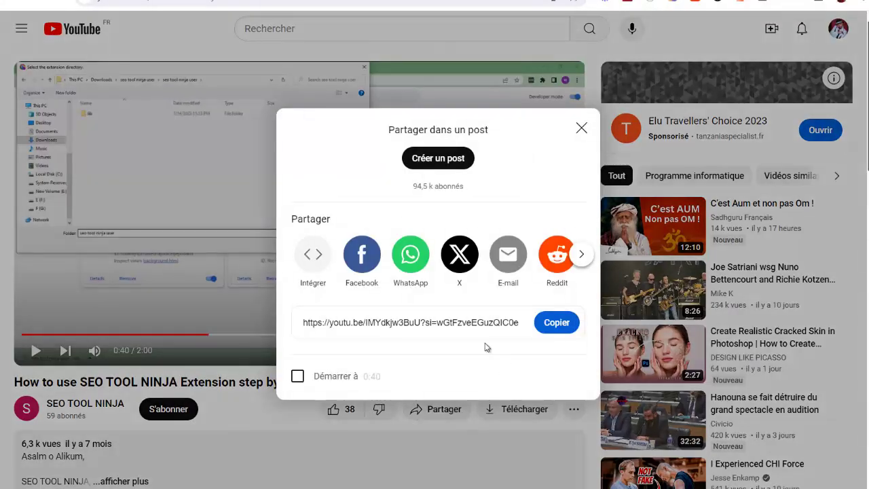
{"action": "left_click", "coordinate": [557, 324]}
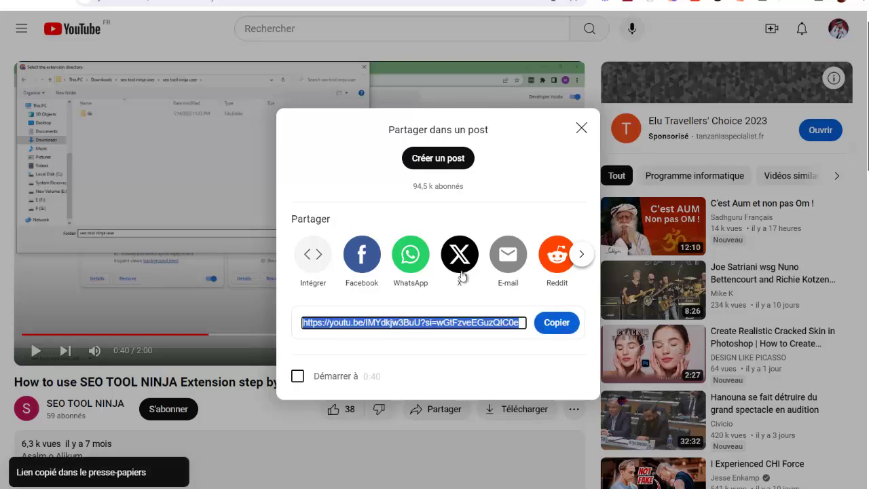
{"action": "left_click", "coordinate": [316, 262]}
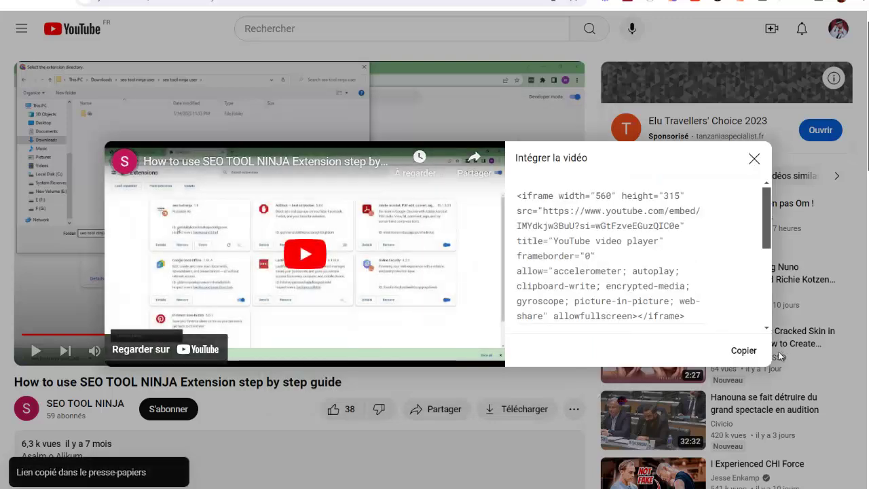
{"action": "left_click", "coordinate": [743, 351]}
{"action": "key", "text": "ctrl+c"}
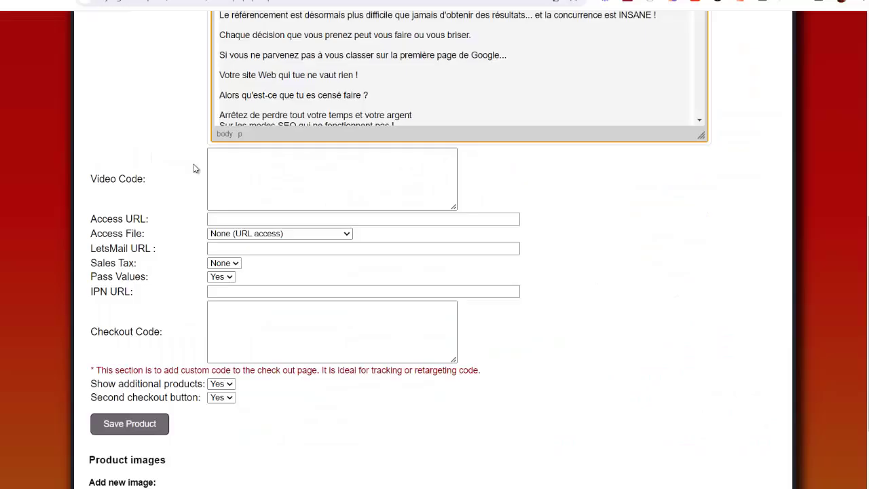
{"action": "left_click", "coordinate": [235, 168]}
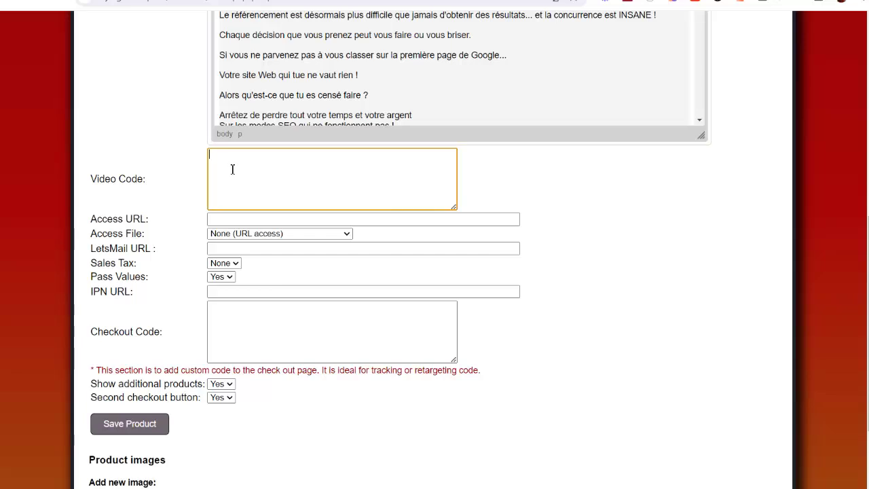
{"action": "key", "text": "ctrl+v"}
Set the product's access file to Logiciel SEO Ninja and Pass Values to No
{"action": "left_click", "coordinate": [236, 234]}
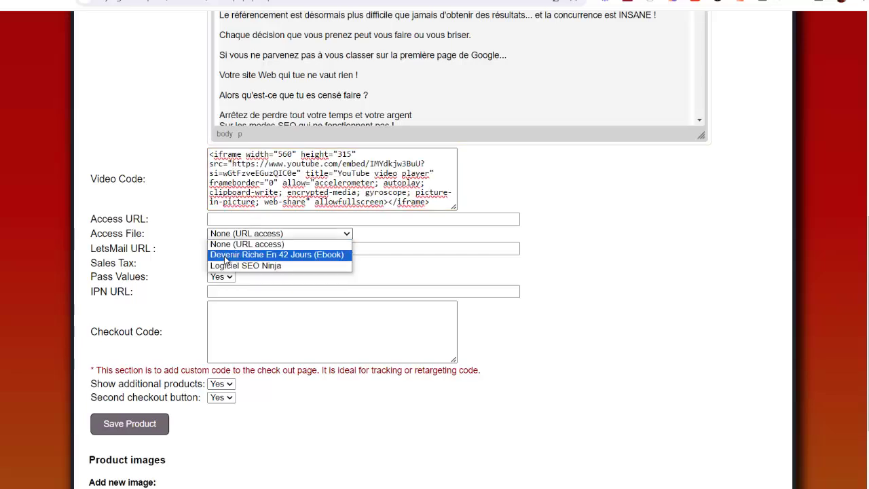
{"action": "left_click", "coordinate": [220, 265]}
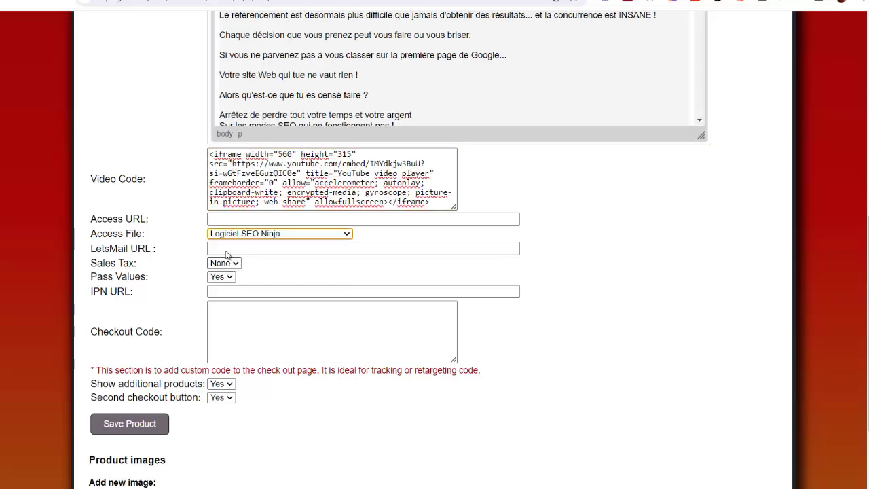
{"action": "scroll", "coordinate": [238, 205], "scroll_direction": "down", "scroll_amount": 1}
{"action": "left_click", "coordinate": [231, 214]}
{"action": "left_click", "coordinate": [235, 237]}
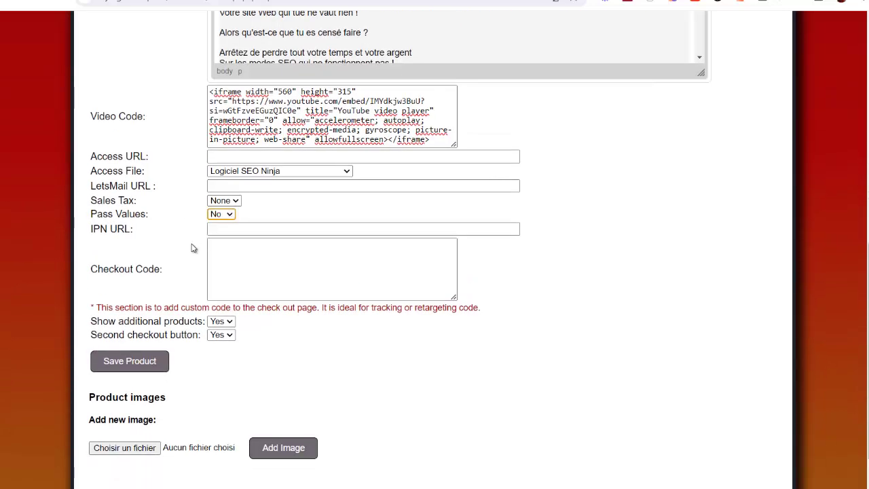
Add Easy SEO Ninja Software.jpg from the 2_Logiciel_Easy_SEO_Ninja folder as the product image
{"action": "scroll", "coordinate": [196, 299], "scroll_direction": "down", "scroll_amount": 1}
{"action": "left_click", "coordinate": [136, 386]}
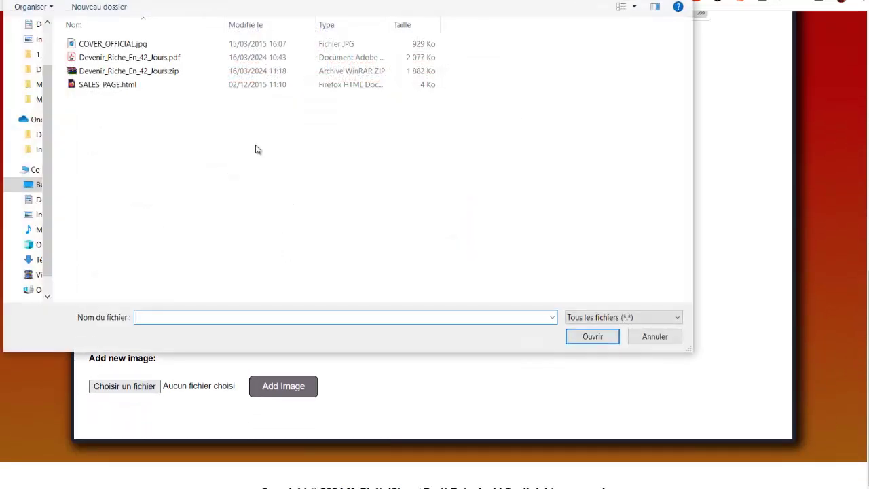
{"action": "left_click", "coordinate": [148, 45]}
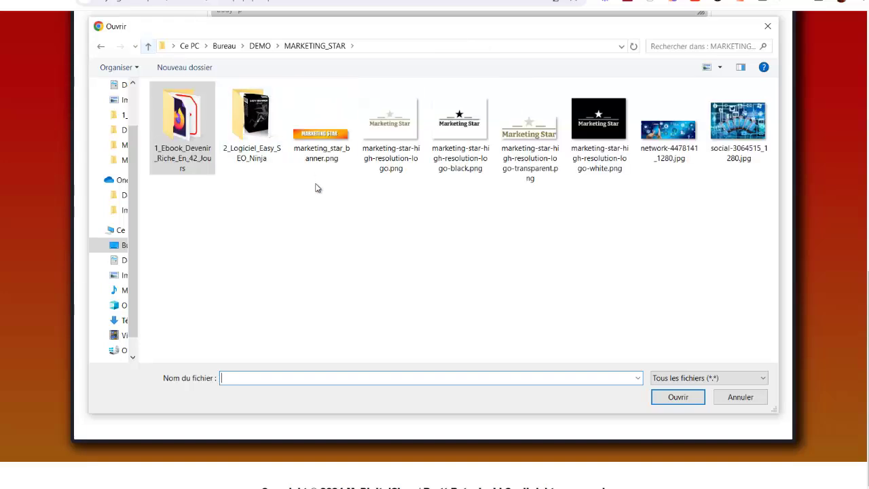
{"action": "double_click", "coordinate": [260, 129]}
{"action": "left_click", "coordinate": [183, 108]}
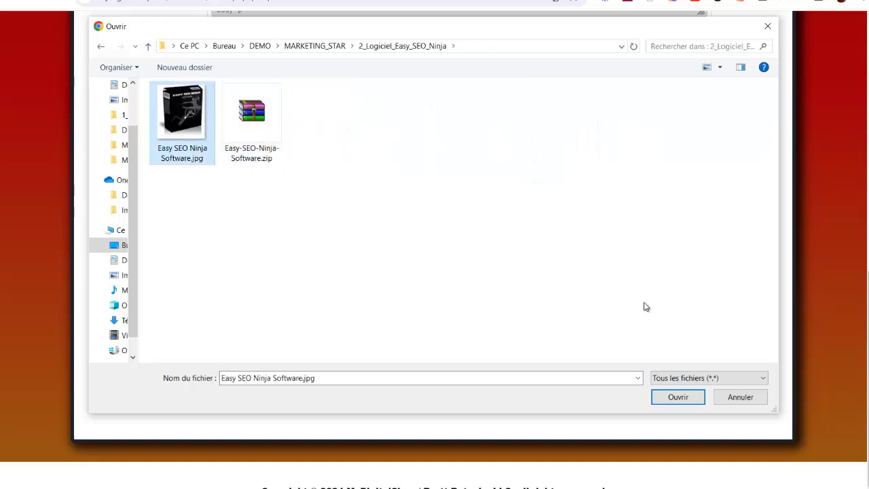
{"action": "left_click", "coordinate": [670, 395]}
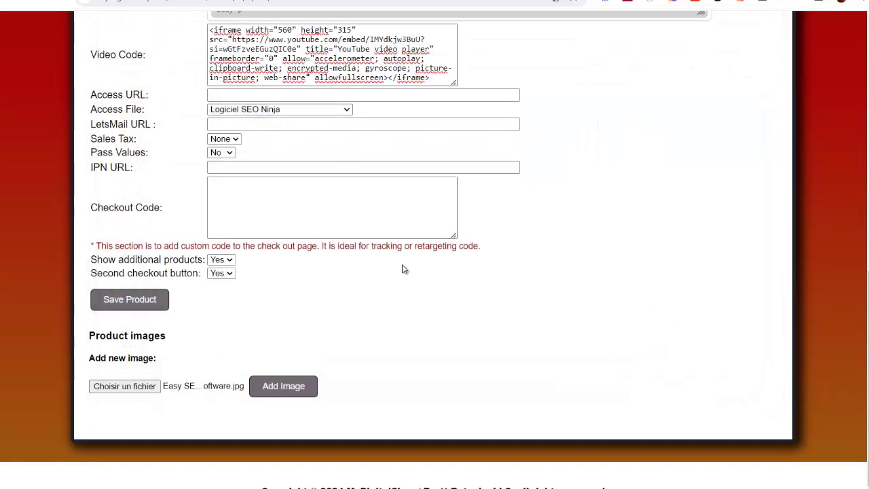
{"action": "left_click", "coordinate": [298, 388]}
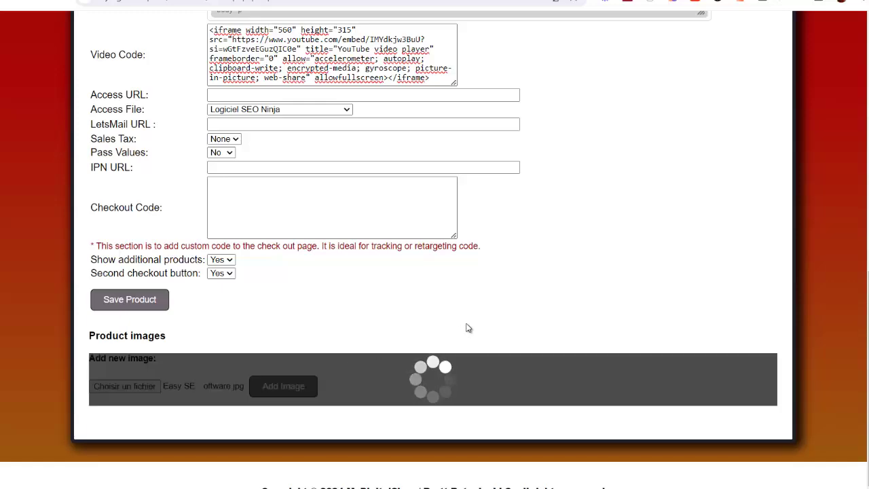
Check the completed product settings and save the Logiciel SEO Ninja product
{"action": "scroll", "coordinate": [257, 295], "scroll_direction": "up", "scroll_amount": 3}
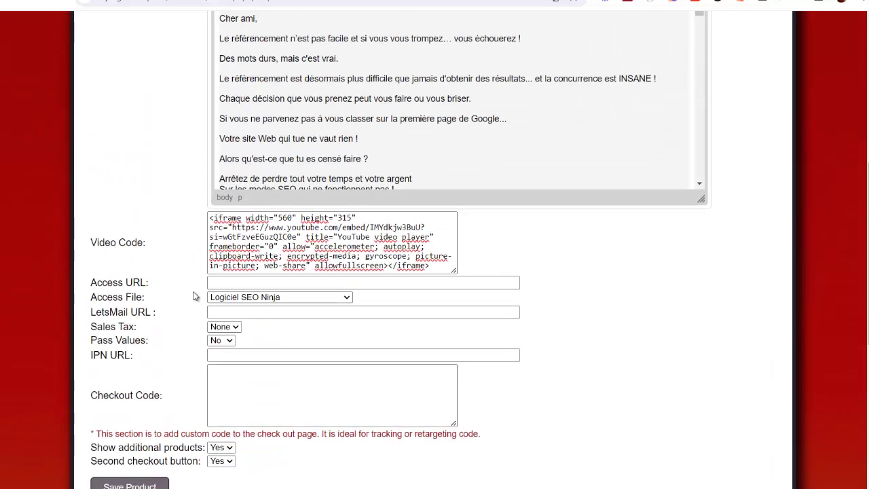
{"action": "scroll", "coordinate": [165, 277], "scroll_direction": "down", "scroll_amount": 4}
{"action": "left_click", "coordinate": [125, 240]}
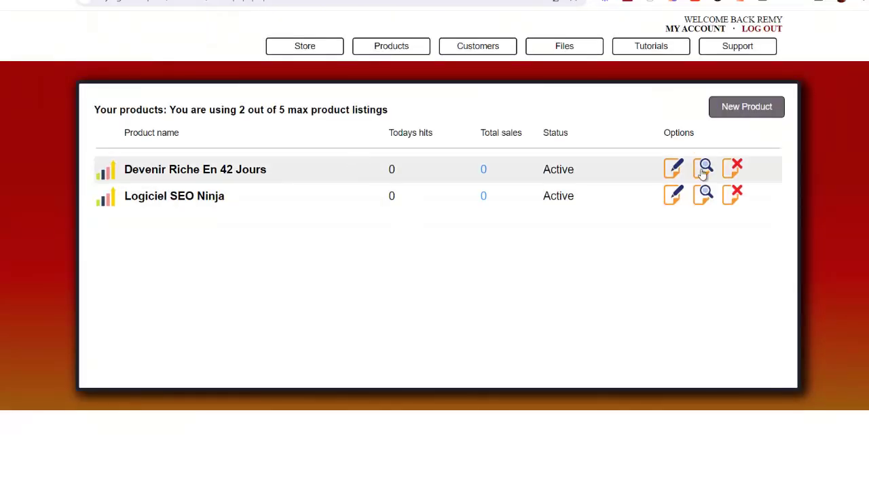
Preview the Devenir Riche En 42 Jours store page and examine its banner, cover image, video and price area
{"action": "left_click", "coordinate": [704, 170]}
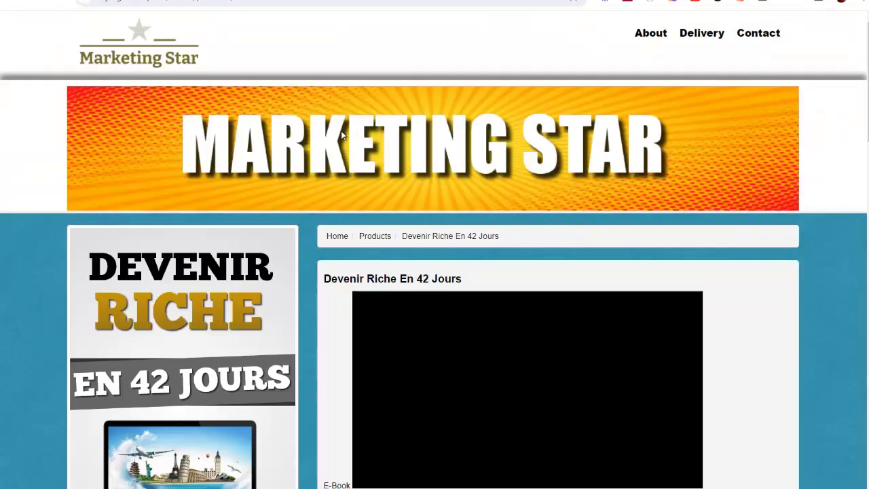
{"action": "scroll", "coordinate": [341, 130], "scroll_direction": "down", "scroll_amount": 2}
{"action": "scroll", "coordinate": [155, 110], "scroll_direction": "up", "scroll_amount": 2}
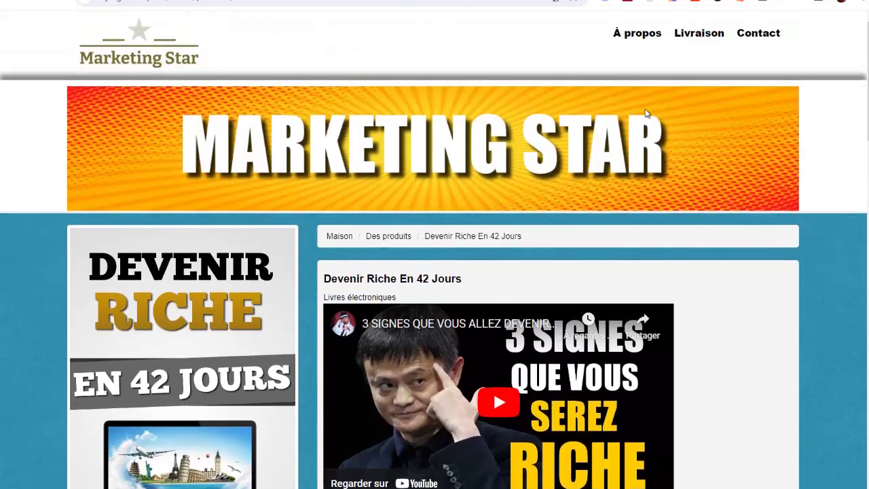
{"action": "scroll", "coordinate": [292, 175], "scroll_direction": "down", "scroll_amount": 3}
{"action": "scroll", "coordinate": [266, 156], "scroll_direction": "up", "scroll_amount": 3}
{"action": "scroll", "coordinate": [286, 174], "scroll_direction": "down", "scroll_amount": 3}
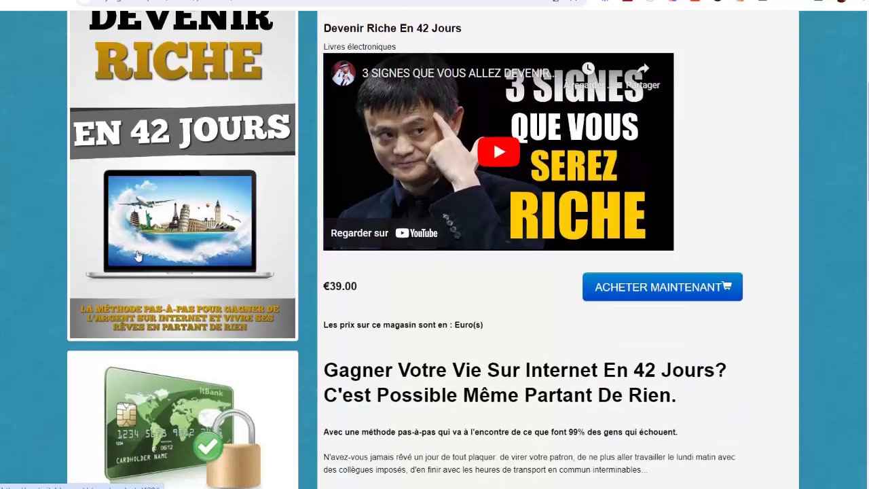
{"action": "scroll", "coordinate": [288, 195], "scroll_direction": "up", "scroll_amount": 3}
{"action": "scroll", "coordinate": [288, 136], "scroll_direction": "down", "scroll_amount": 2}
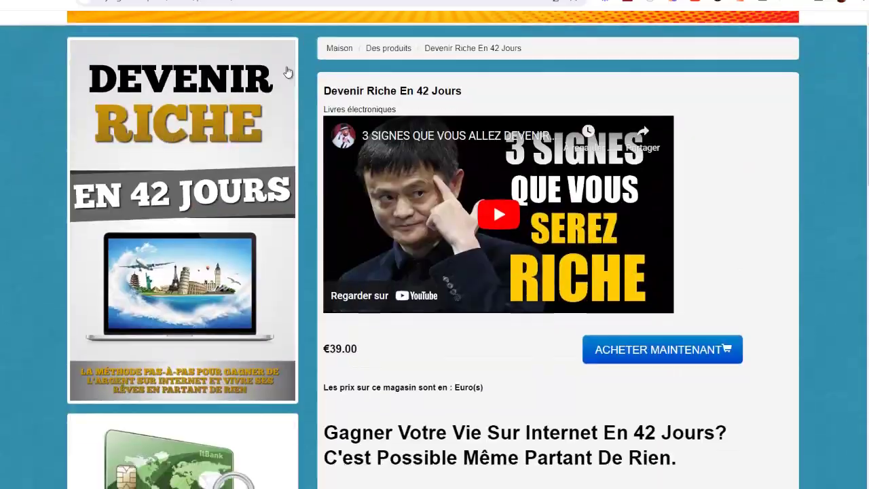
{"action": "scroll", "coordinate": [472, 131], "scroll_direction": "up", "scroll_amount": 1}
{"action": "scroll", "coordinate": [349, 72], "scroll_direction": "down", "scroll_amount": 1}
Look through the ebook's sales text down to the additional products at the end of the page
{"action": "scroll", "coordinate": [379, 138], "scroll_direction": "down", "scroll_amount": 6}
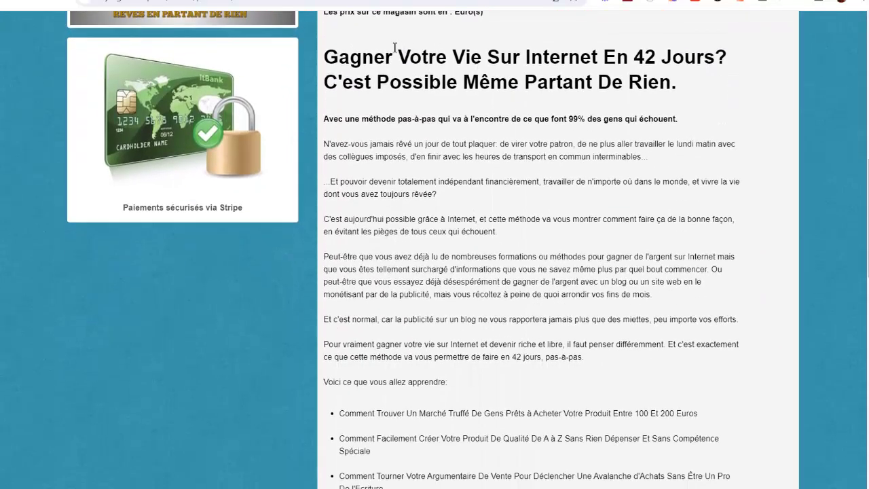
{"action": "scroll", "coordinate": [380, 81], "scroll_direction": "down", "scroll_amount": 11}
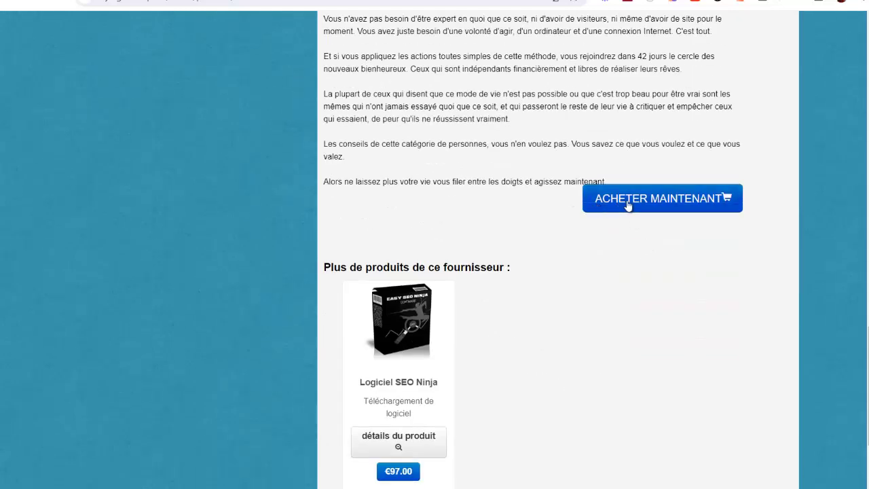
{"action": "scroll", "coordinate": [655, 221], "scroll_direction": "down", "scroll_amount": 2}
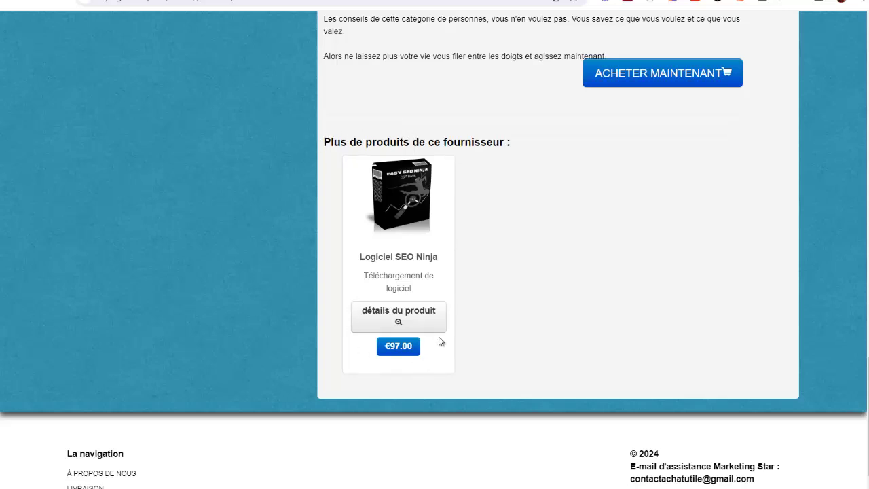
View the Logiciel SEO Ninja product details from the additional products, and briefly play and pause its embedded video
{"action": "left_click", "coordinate": [406, 320]}
{"action": "scroll", "coordinate": [493, 141], "scroll_direction": "down", "scroll_amount": 6}
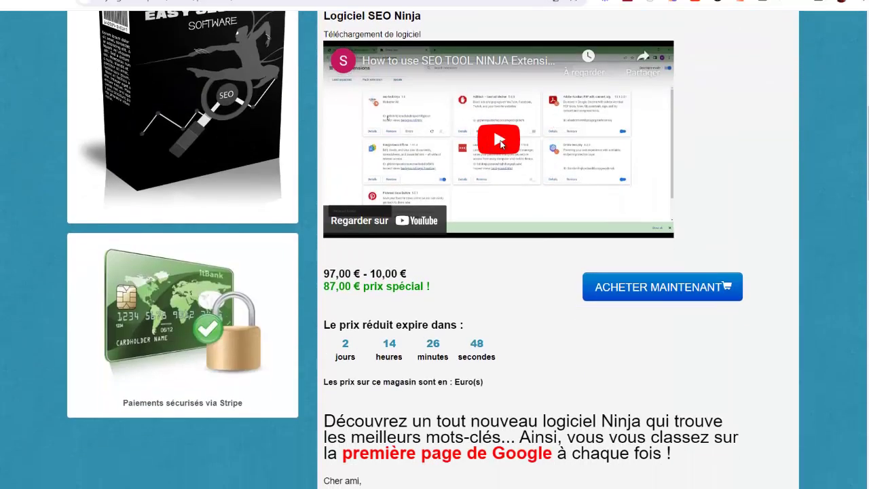
{"action": "left_click", "coordinate": [500, 143]}
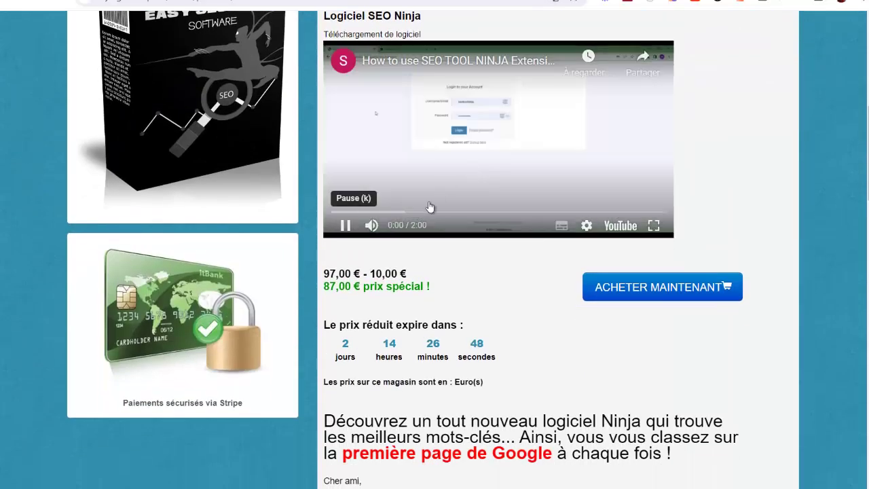
{"action": "left_click", "coordinate": [345, 226]}
Examine the Logiciel SEO Ninja page's discounted price, expiry countdown, buy button and sales text
{"action": "scroll", "coordinate": [404, 237], "scroll_direction": "down", "scroll_amount": 1}
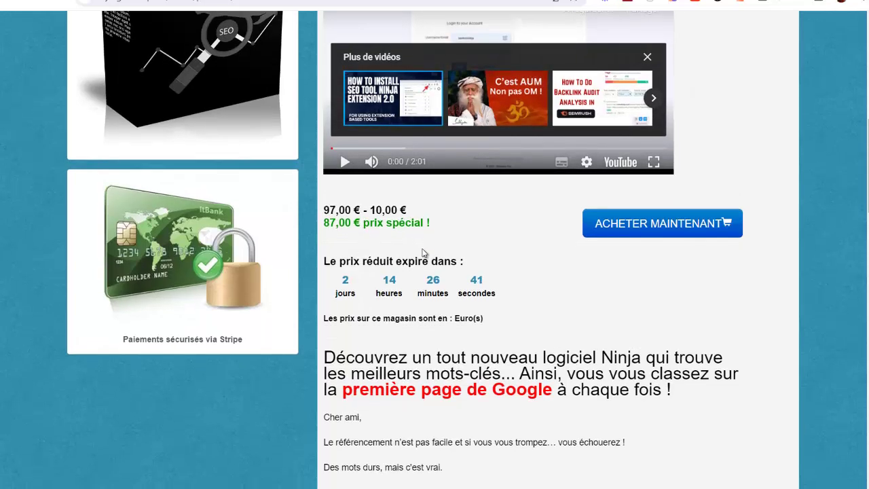
{"action": "scroll", "coordinate": [346, 184], "scroll_direction": "down", "scroll_amount": 2}
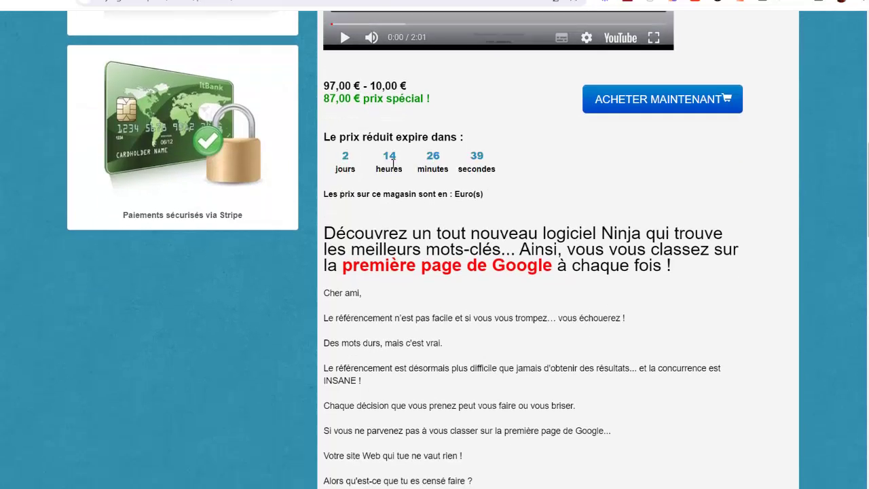
{"action": "scroll", "coordinate": [511, 143], "scroll_direction": "down", "scroll_amount": 2}
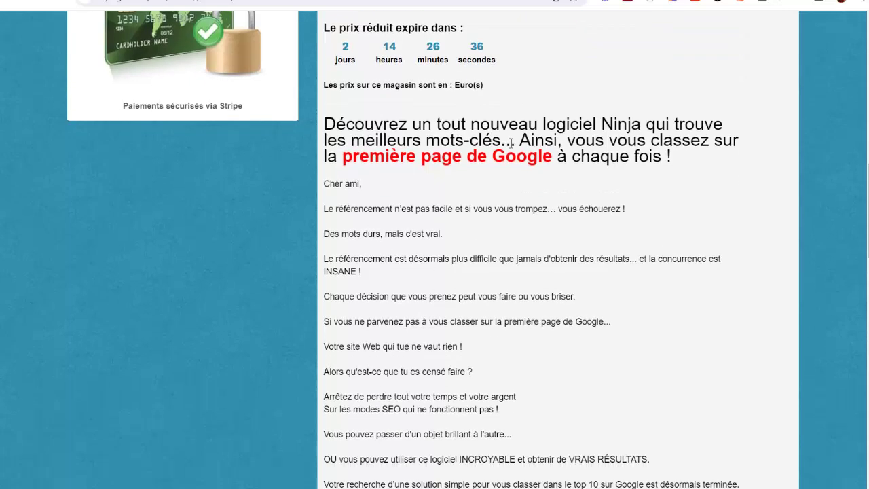
{"action": "scroll", "coordinate": [608, 307], "scroll_direction": "up", "scroll_amount": 3}
{"action": "scroll", "coordinate": [611, 272], "scroll_direction": "down", "scroll_amount": 2}
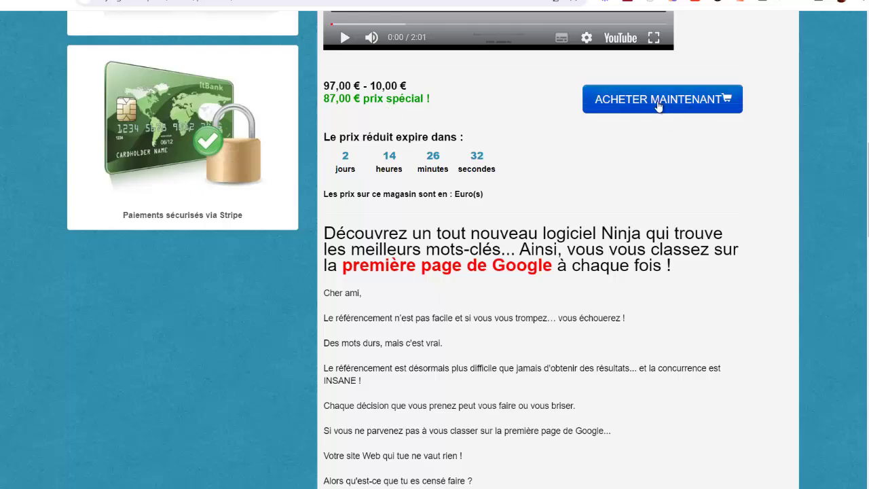
{"action": "scroll", "coordinate": [553, 229], "scroll_direction": "up", "scroll_amount": 2}
{"action": "scroll", "coordinate": [635, 84], "scroll_direction": "down", "scroll_amount": 3}
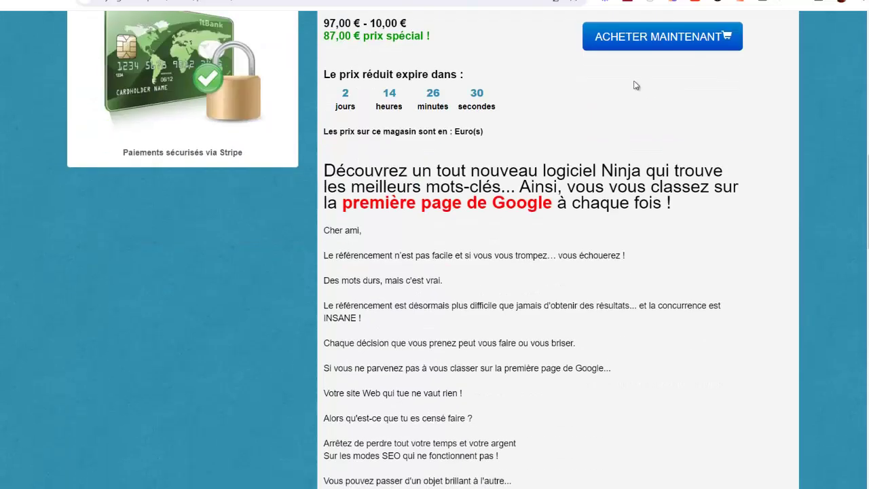
{"action": "scroll", "coordinate": [619, 197], "scroll_direction": "down", "scroll_amount": 4}
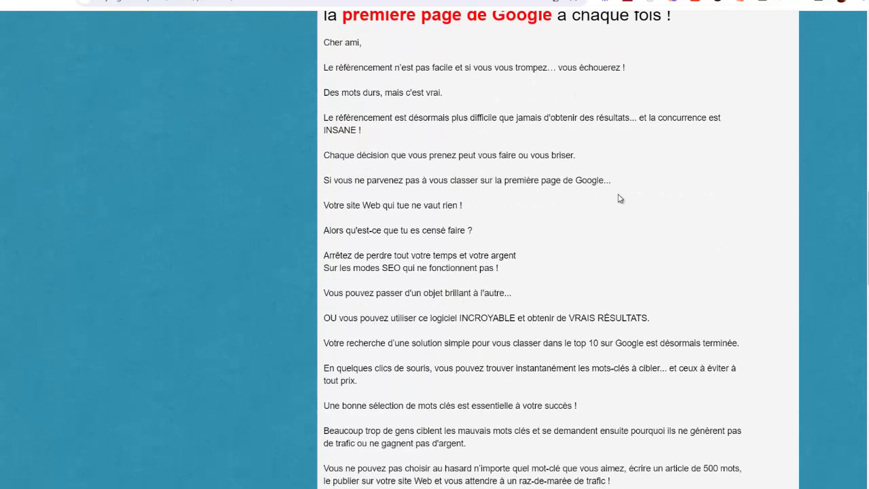
{"action": "scroll", "coordinate": [618, 198], "scroll_direction": "down", "scroll_amount": 2}
{"action": "scroll", "coordinate": [604, 244], "scroll_direction": "up", "scroll_amount": 8}
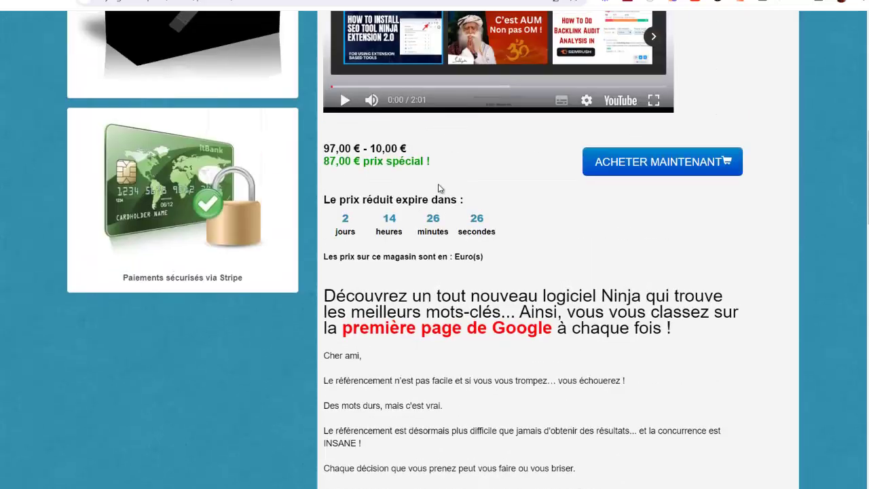
Look through the rest of the Logiciel SEO Ninja sales text and the additional products, and return to the page's banner
{"action": "scroll", "coordinate": [590, 296], "scroll_direction": "down", "scroll_amount": 2}
{"action": "scroll", "coordinate": [589, 296], "scroll_direction": "down", "scroll_amount": 16}
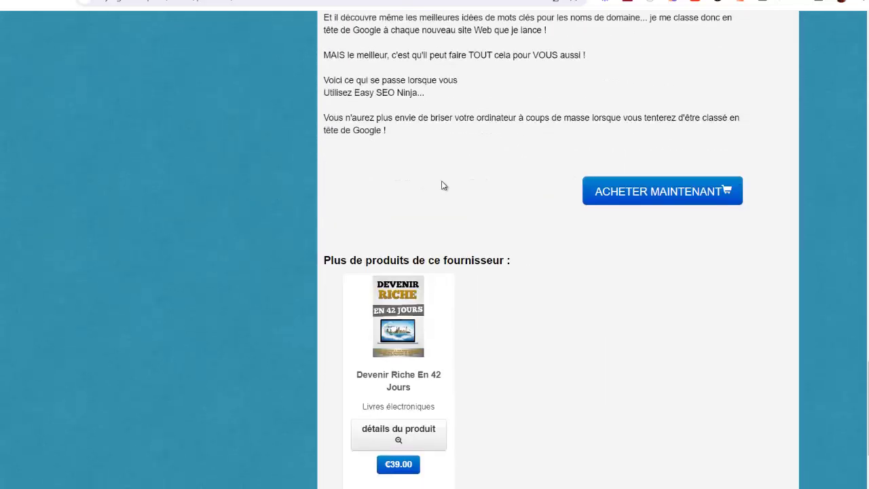
{"action": "scroll", "coordinate": [443, 182], "scroll_direction": "up", "scroll_amount": 6}
{"action": "scroll", "coordinate": [446, 182], "scroll_direction": "down", "scroll_amount": 6}
{"action": "scroll", "coordinate": [474, 223], "scroll_direction": "up", "scroll_amount": 20}
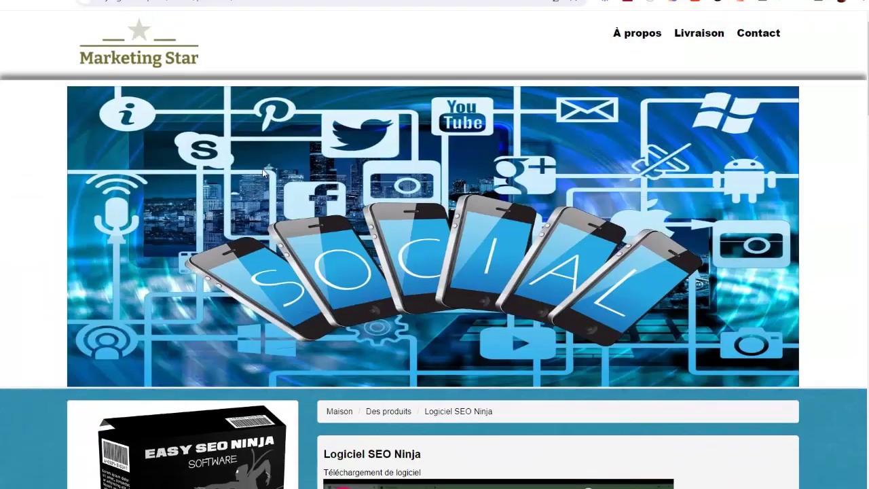
Return to the seller dashboard and view the public Marketing Star storefront through the URL in the store settings
{"action": "key", "text": "ctrl+Tab"}
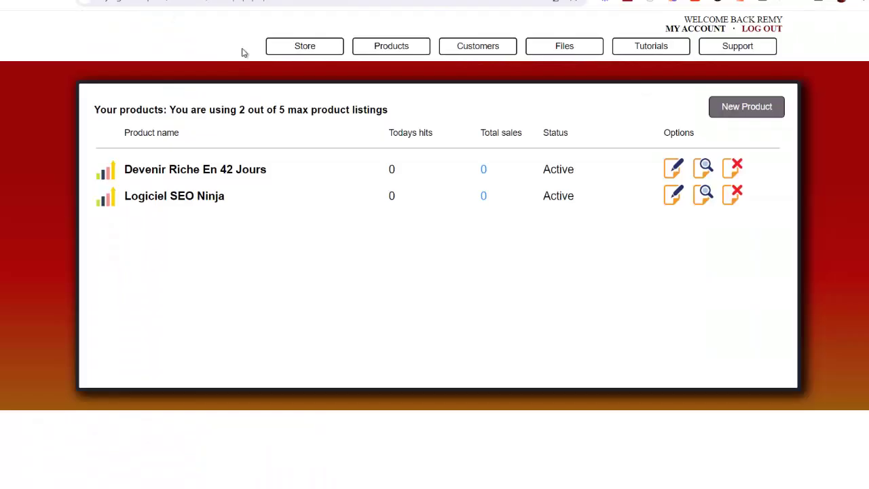
{"action": "left_click", "coordinate": [307, 49]}
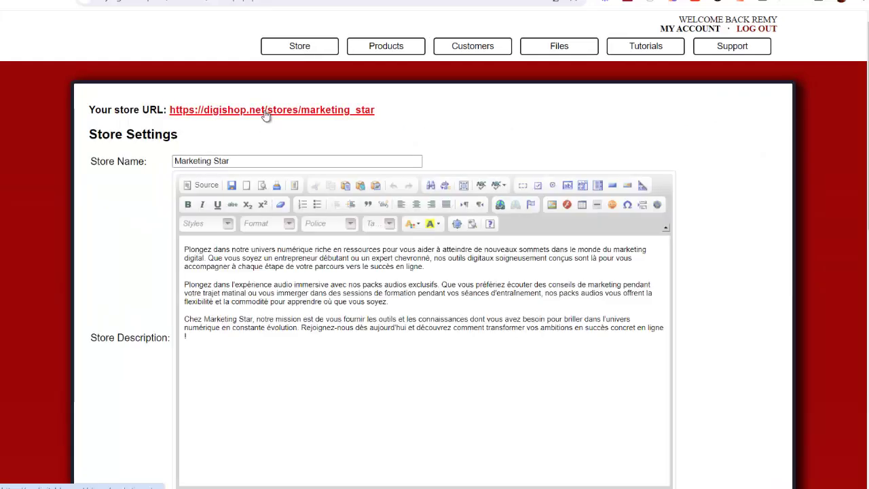
{"action": "left_click", "coordinate": [266, 110]}
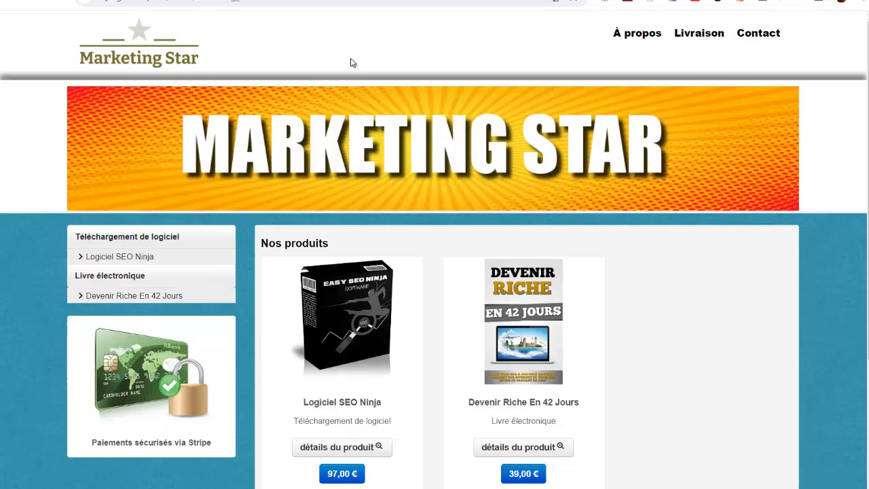
{"action": "scroll", "coordinate": [580, 121], "scroll_direction": "down", "scroll_amount": 3}
{"action": "scroll", "coordinate": [448, 188], "scroll_direction": "up", "scroll_amount": 3}
{"action": "scroll", "coordinate": [448, 188], "scroll_direction": "down", "scroll_amount": 3}
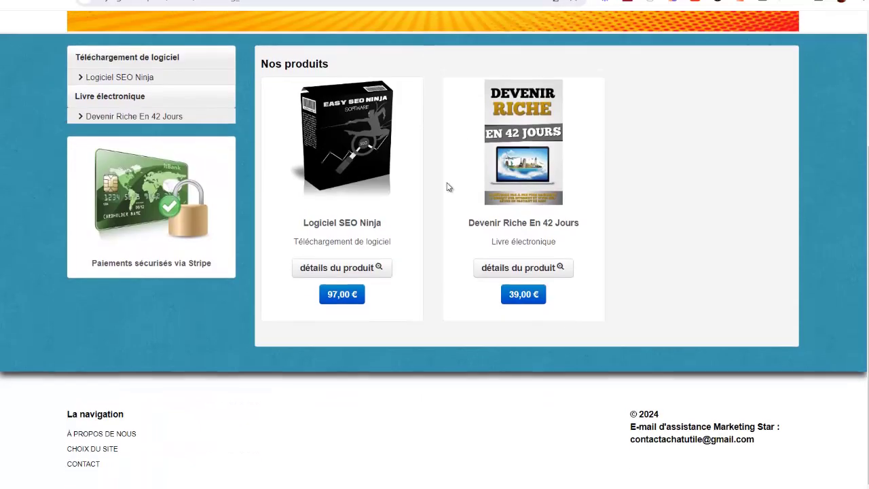
Examine the storefront's banner, two product cards, category list, secure-payment image and footer
{"action": "scroll", "coordinate": [614, 193], "scroll_direction": "up", "scroll_amount": 1}
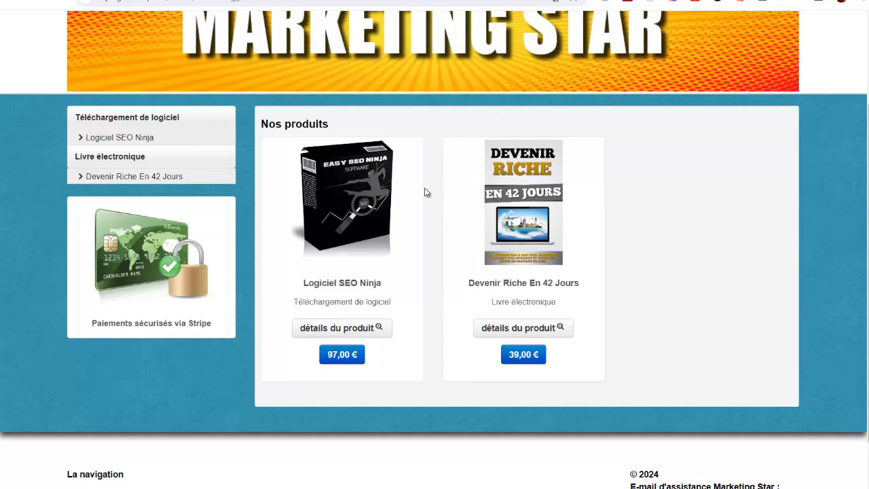
{"action": "scroll", "coordinate": [408, 204], "scroll_direction": "down", "scroll_amount": 1}
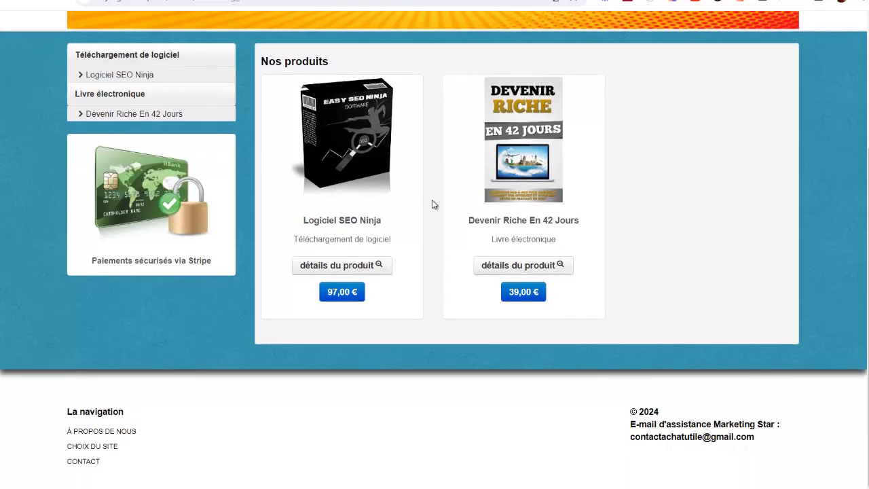
{"action": "scroll", "coordinate": [290, 237], "scroll_direction": "up", "scroll_amount": 3}
{"action": "scroll", "coordinate": [643, 256], "scroll_direction": "down", "scroll_amount": 3}
{"action": "scroll", "coordinate": [643, 256], "scroll_direction": "up", "scroll_amount": 3}
{"action": "scroll", "coordinate": [191, 133], "scroll_direction": "down", "scroll_amount": 2}
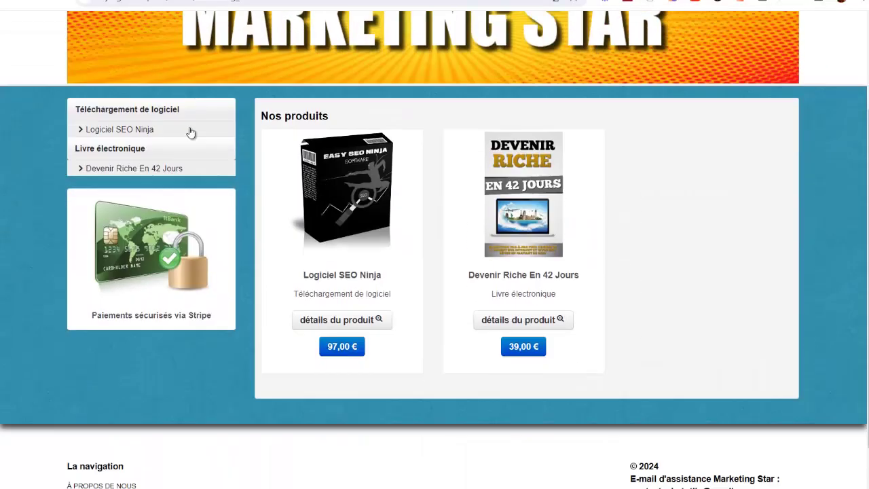
{"action": "scroll", "coordinate": [190, 133], "scroll_direction": "up", "scroll_amount": 1}
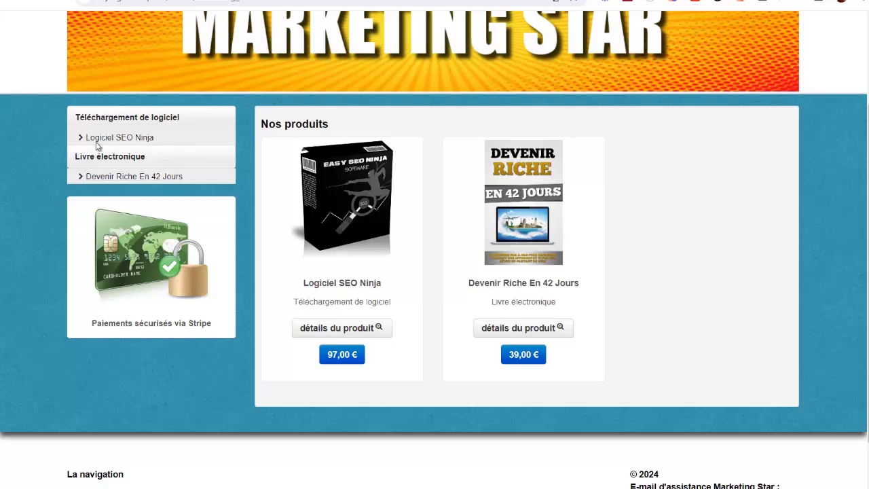
View the Devenir Riche En 42 Jours product details from the storefront
{"action": "left_click", "coordinate": [527, 331]}
{"action": "scroll", "coordinate": [302, 290], "scroll_direction": "down", "scroll_amount": 3}
{"action": "scroll", "coordinate": [412, 324], "scroll_direction": "up", "scroll_amount": 6}
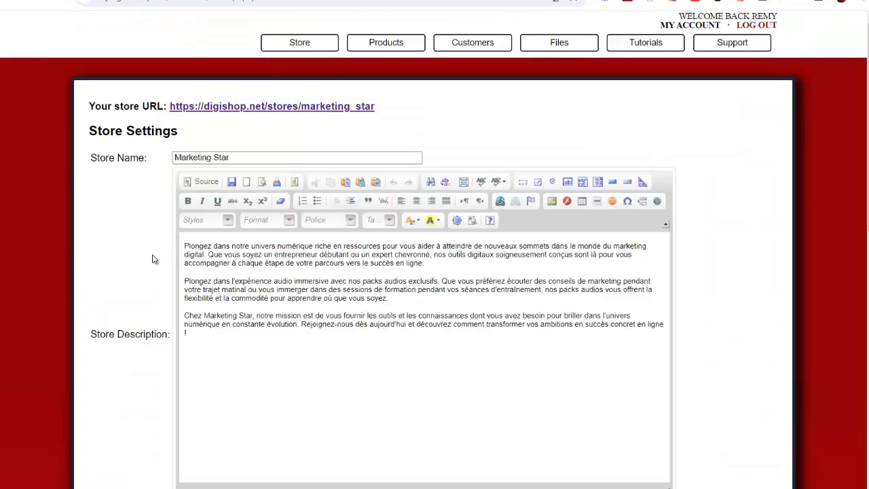
Review the store settings, covering the description, logo, colour, support contact fields and uploaded store images
{"action": "scroll", "coordinate": [153, 259], "scroll_direction": "down", "scroll_amount": 9}
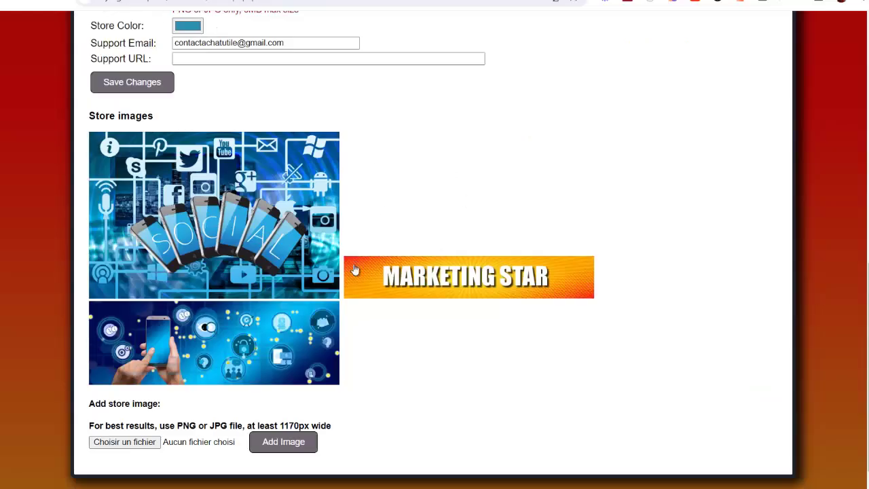
{"action": "scroll", "coordinate": [363, 297], "scroll_direction": "up", "scroll_amount": 8}
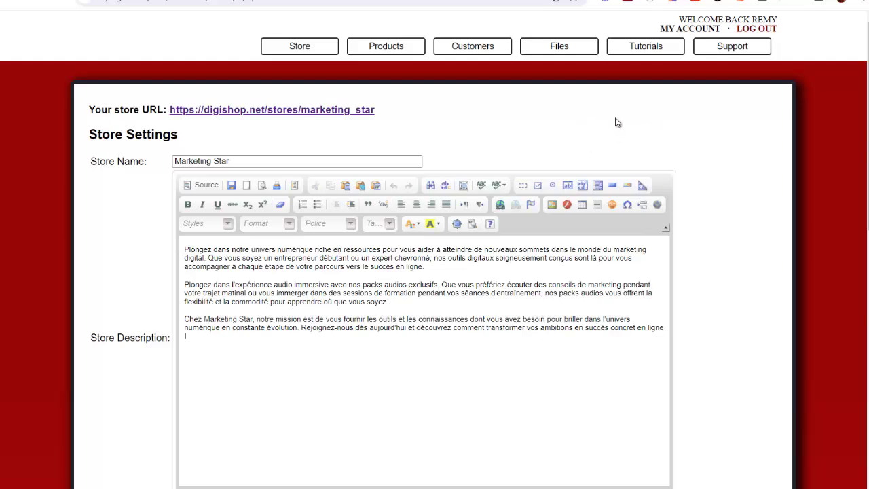
{"action": "scroll", "coordinate": [710, 148], "scroll_direction": "down", "scroll_amount": 2}
{"action": "scroll", "coordinate": [713, 158], "scroll_direction": "up", "scroll_amount": 2}
{"action": "scroll", "coordinate": [711, 145], "scroll_direction": "down", "scroll_amount": 3}
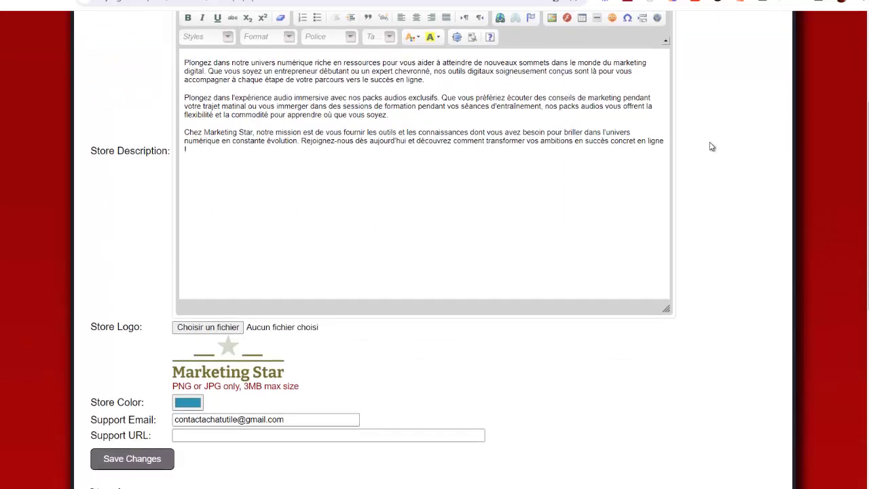
{"action": "scroll", "coordinate": [706, 146], "scroll_direction": "up", "scroll_amount": 3}
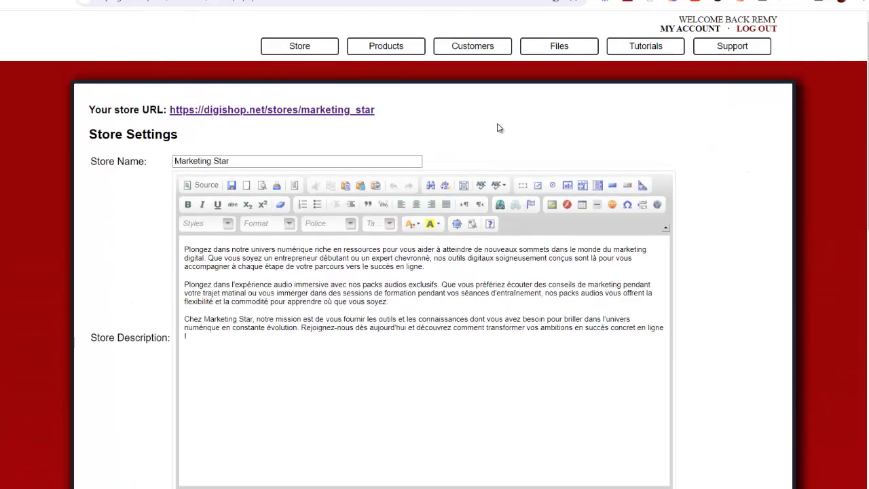